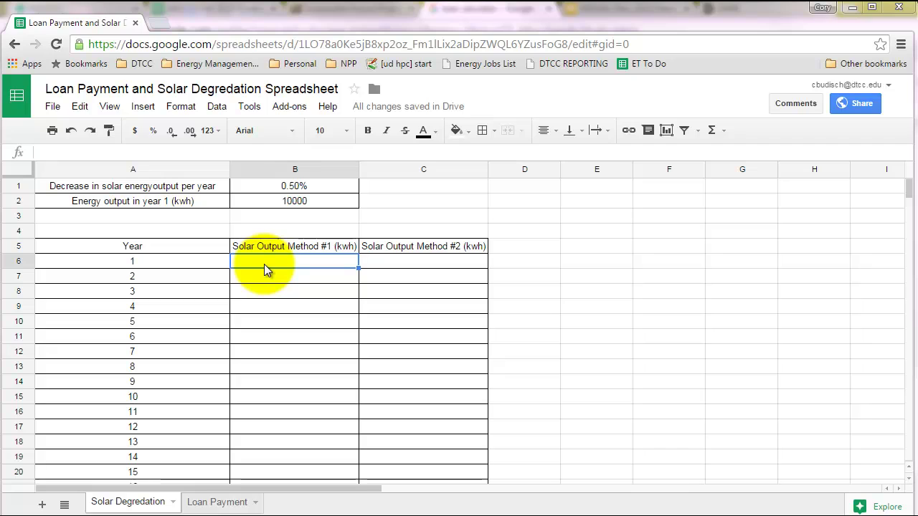
pyautogui.write('10')
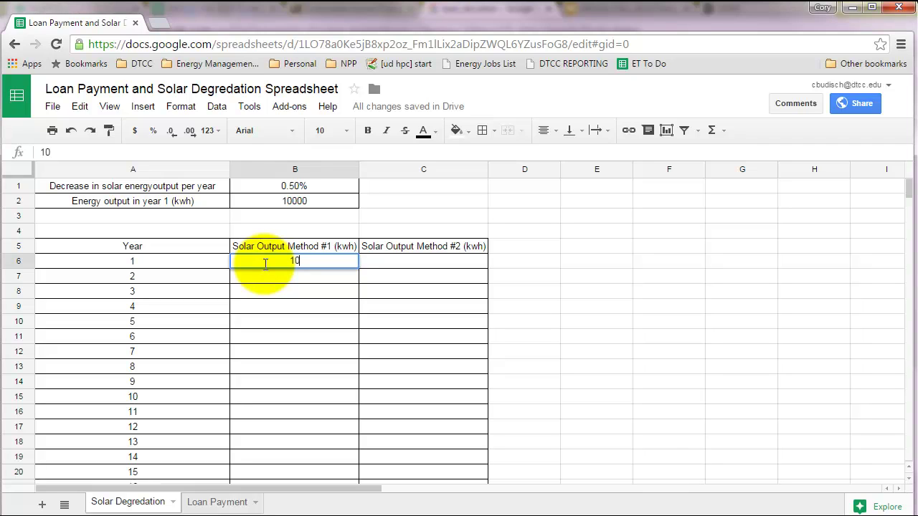
pyautogui.write('000')
pyautogui.press('Tab')
pyautogui.write('1000')
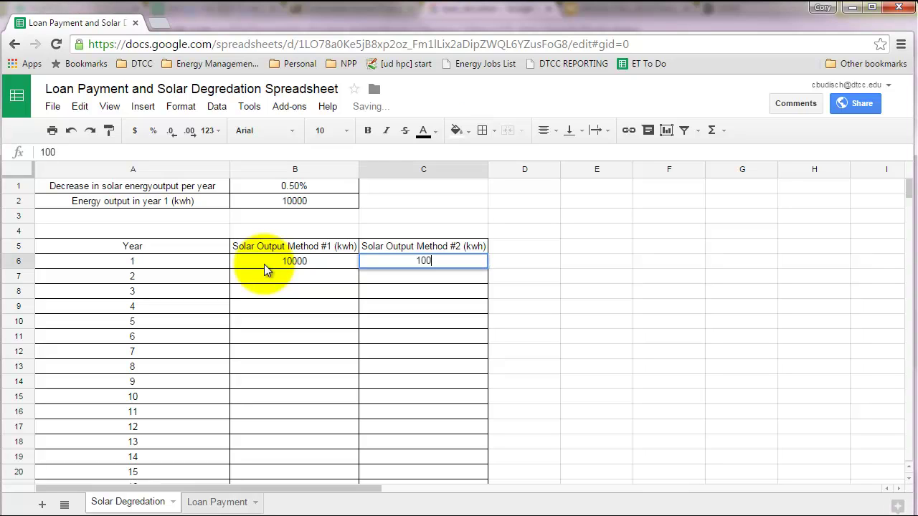
pyautogui.write('0')
pyautogui.press('BackSpace')
pyautogui.press('BackSpace')
pyautogui.press('BackSpace')
pyautogui.press('BackSpace')
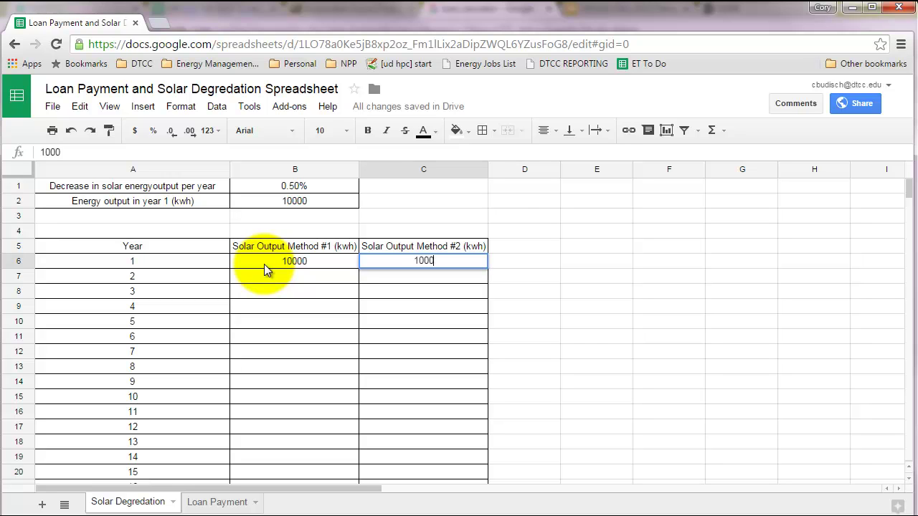
pyautogui.press('BackSpace')
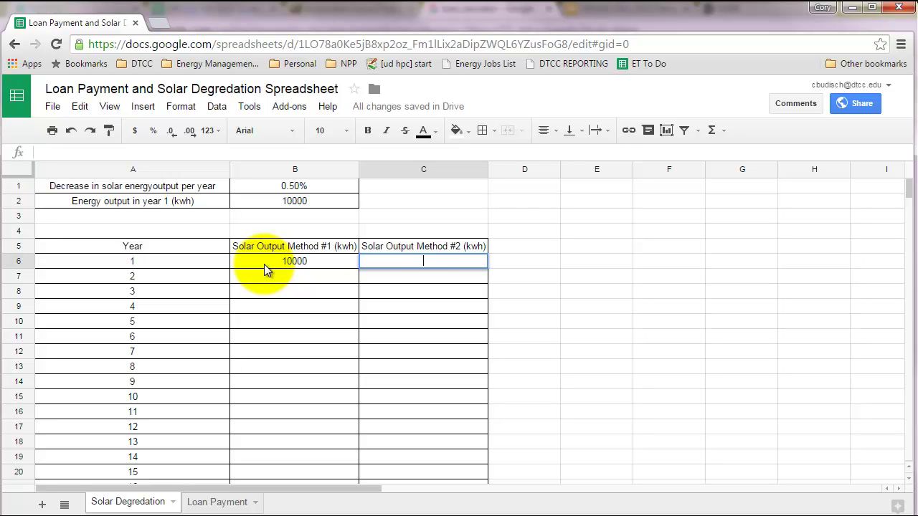
# Replace the year 1 Method #1 output in B6 with the formula =$B$2 and copy it into C6 for Method #2
pyautogui.click(330, 260)
pyautogui.press('Delete')
pyautogui.write('=')
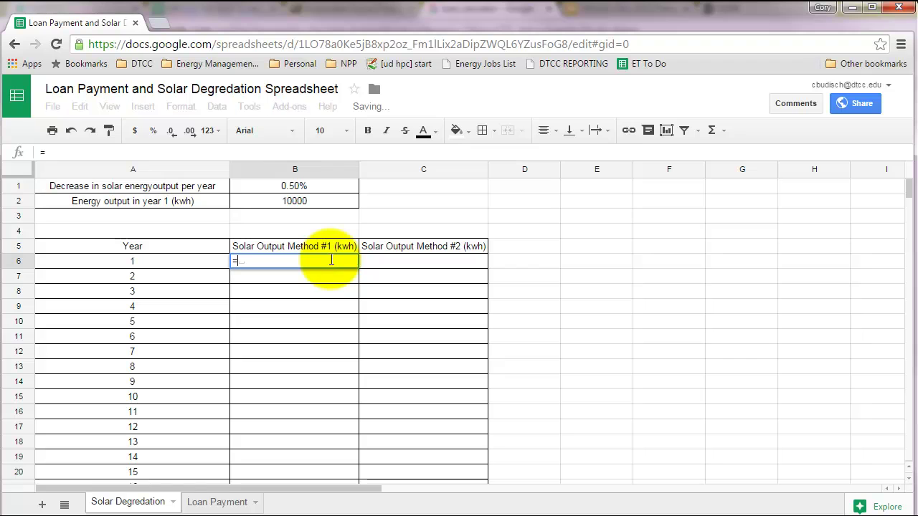
pyautogui.click(306, 201)
pyautogui.press('Return')
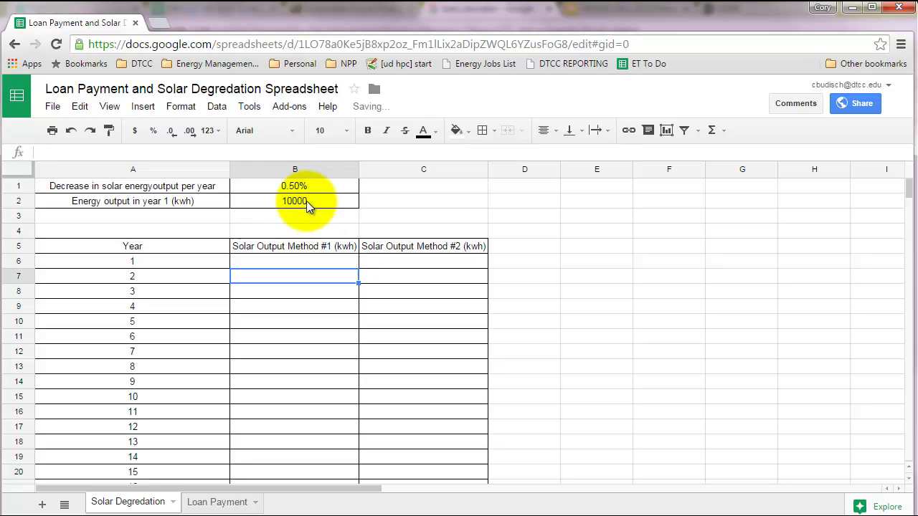
pyautogui.click(312, 260)
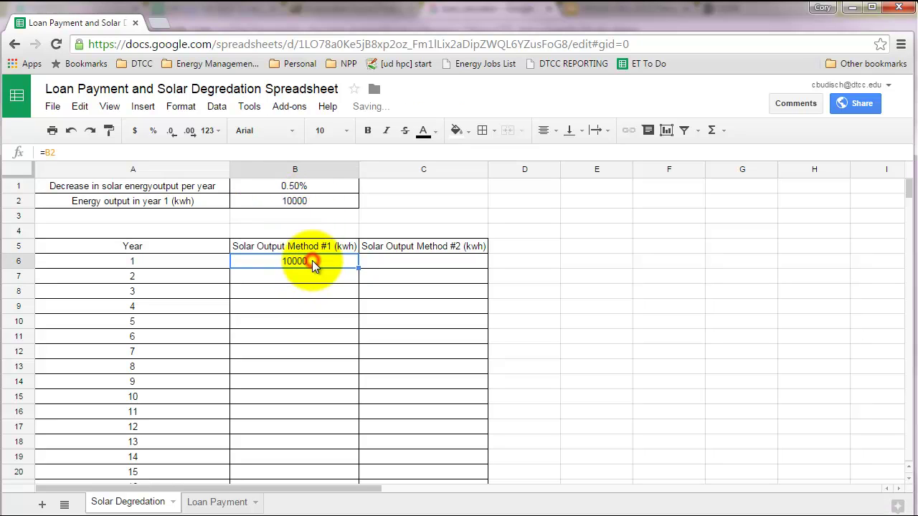
pyautogui.click(107, 152)
pyautogui.press('F4')
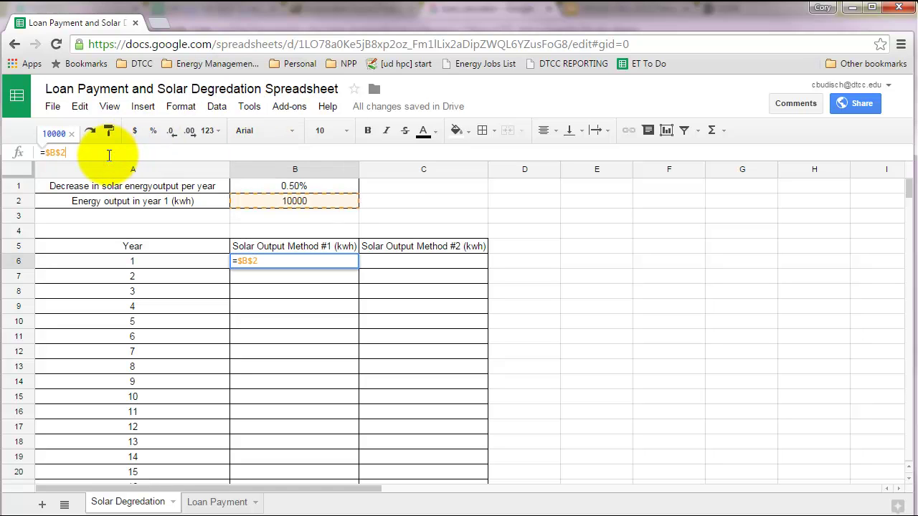
pyautogui.press('Return')
pyautogui.click(258, 261)
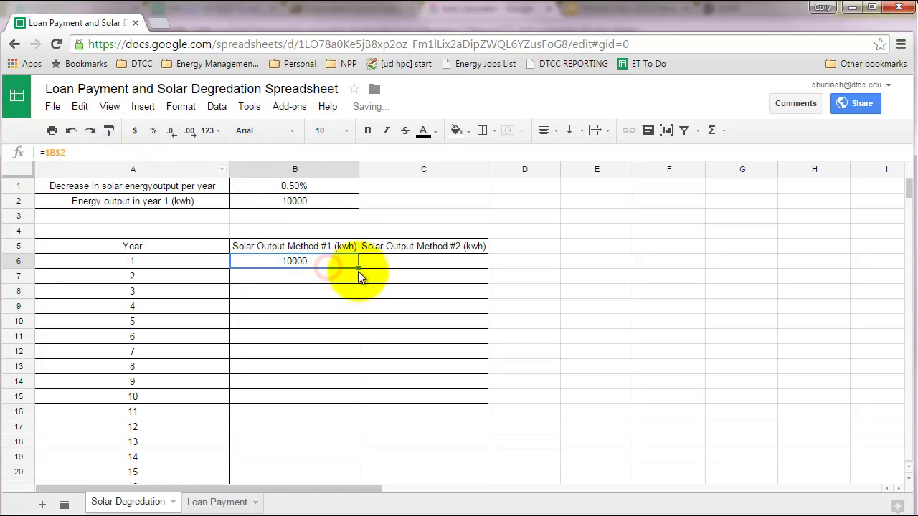
pyautogui.moveTo(369, 266); pyautogui.dragTo(425, 270)
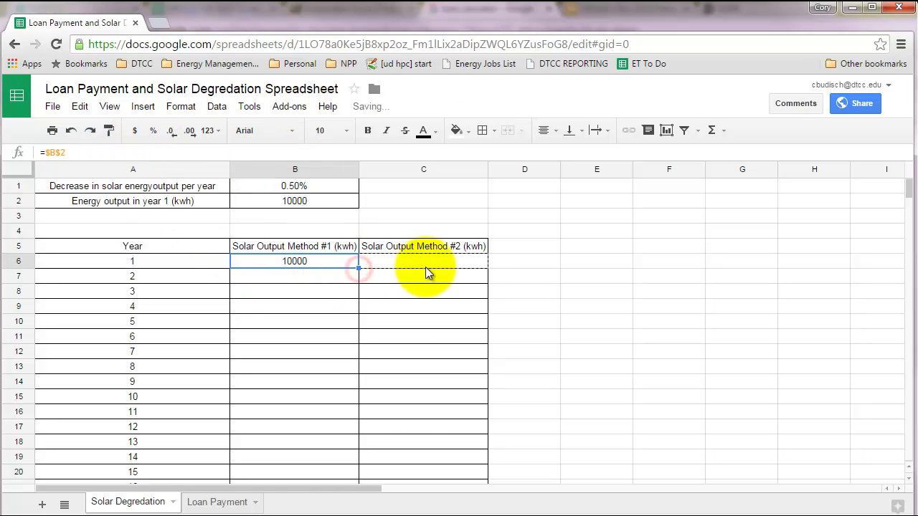
# Enter the formula =B6-B6*$B$1 in B7 to calculate the year 2 output for Method #1
pyautogui.click(306, 279)
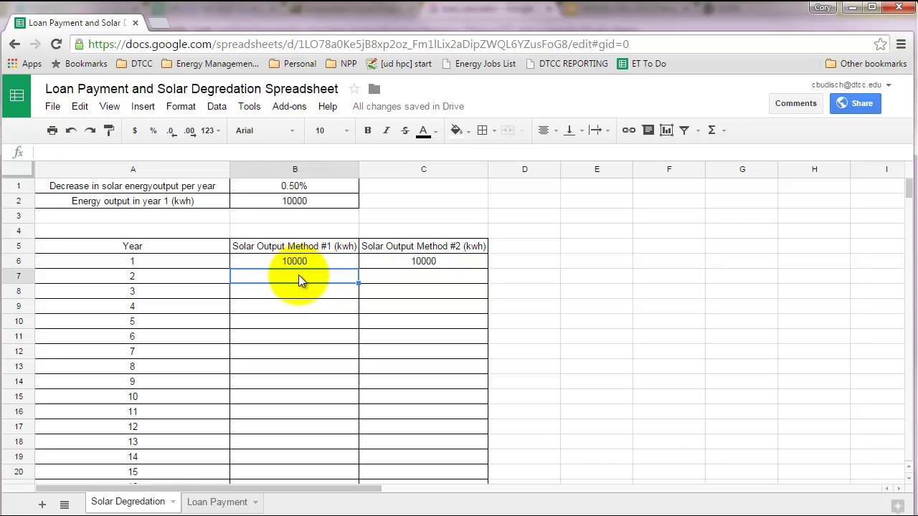
pyautogui.write('=')
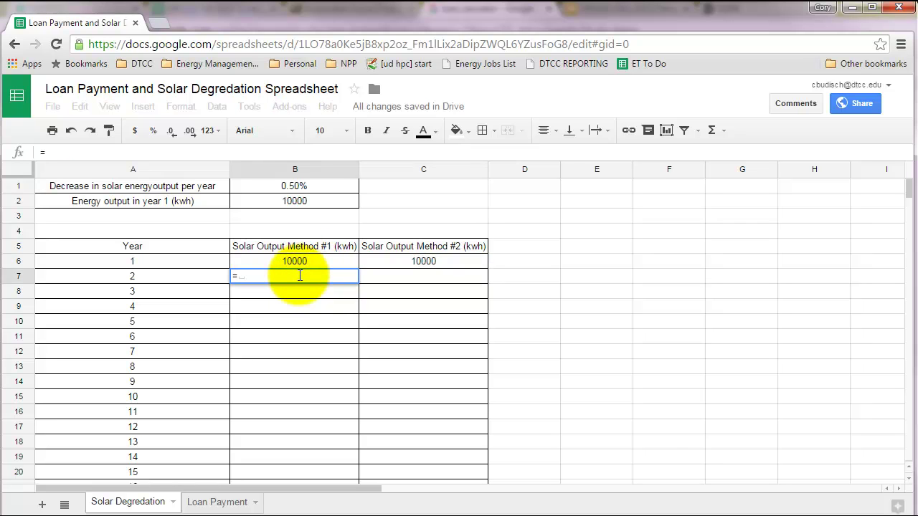
pyautogui.click(304, 262)
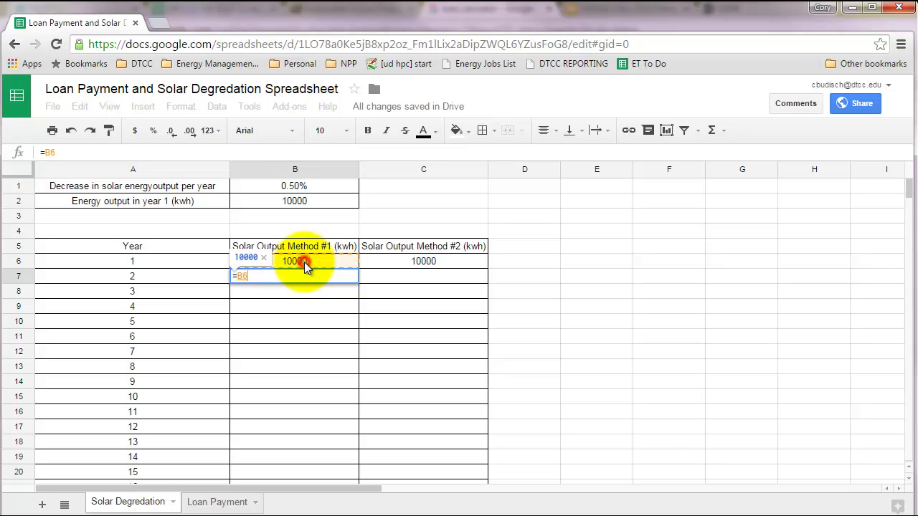
pyautogui.write('-')
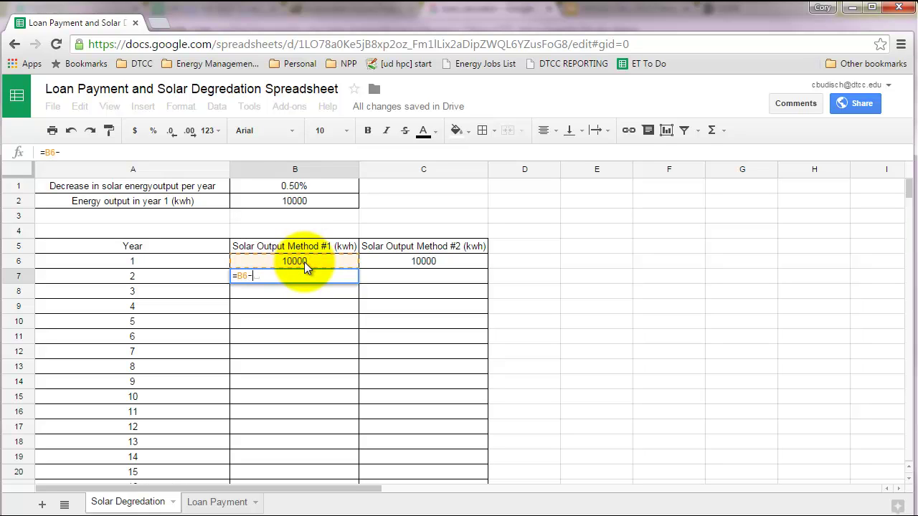
pyautogui.click(304, 262)
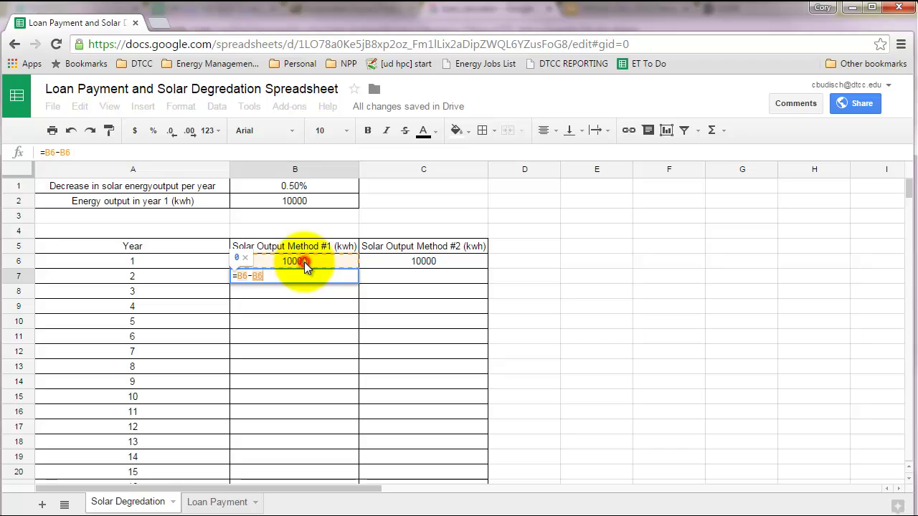
pyautogui.write('*')
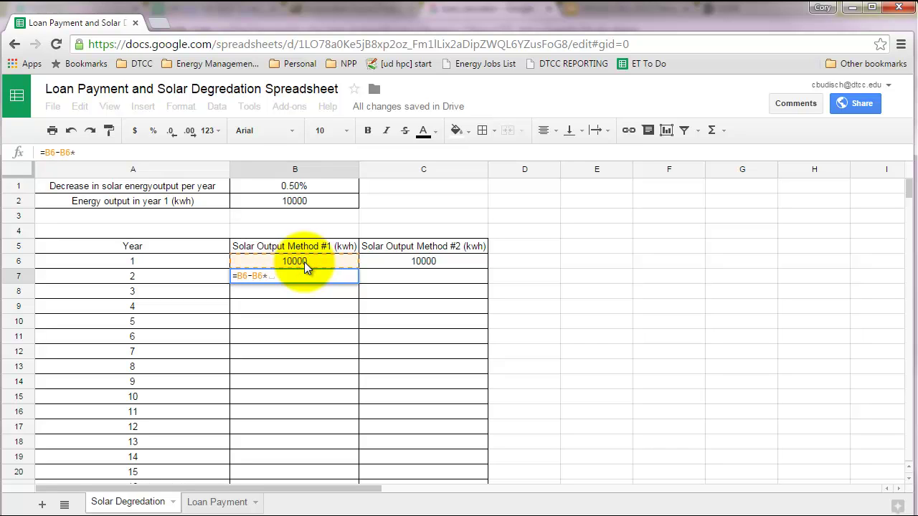
pyautogui.click(304, 190)
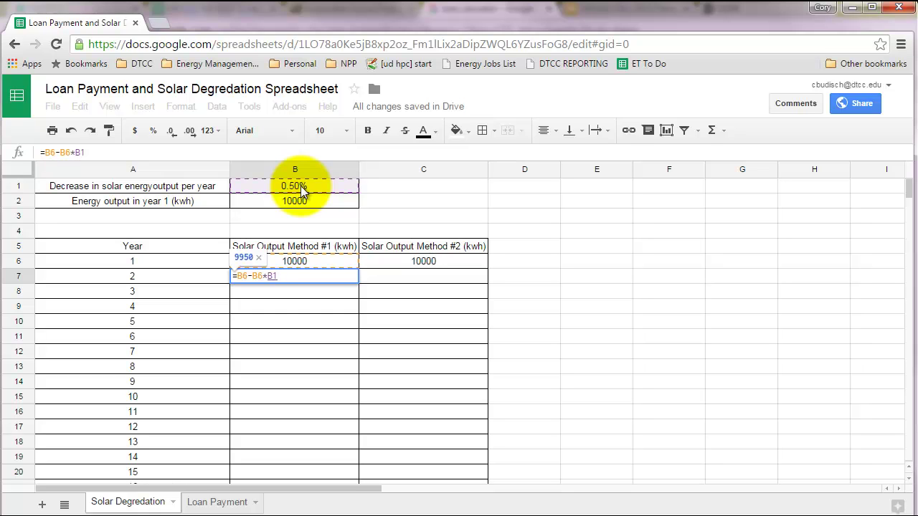
pyautogui.press('F4')
pyautogui.press('Return')
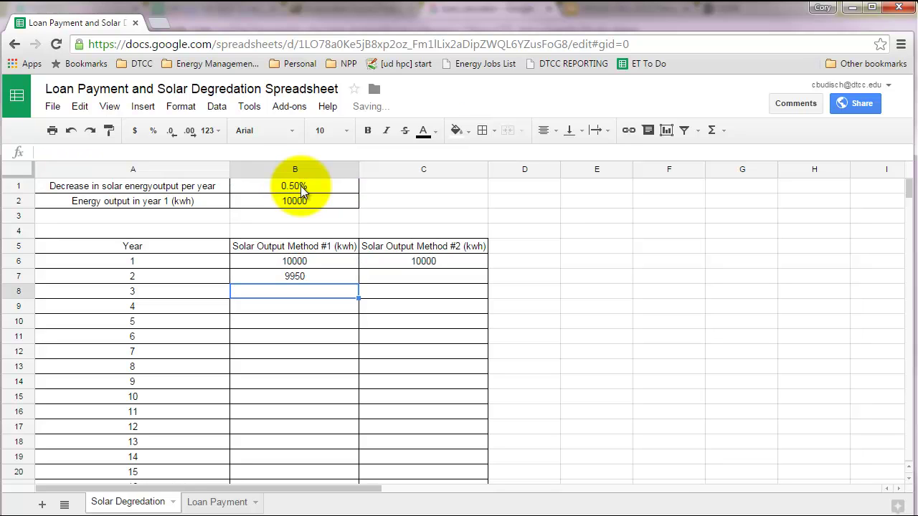
# Fill the year 2 Method #1 formula from B7 down through year 20 in B25
pyautogui.click(342, 276)
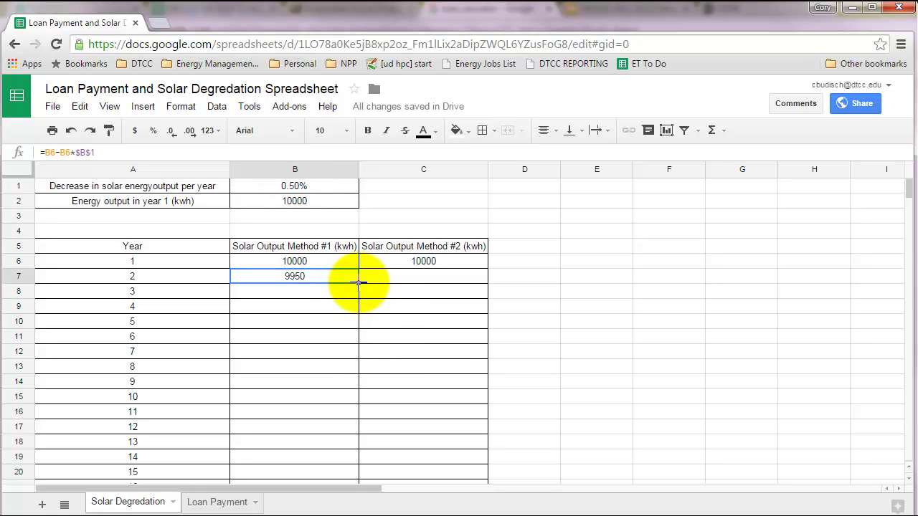
pyautogui.moveTo(359, 283); pyautogui.dragTo(345, 320)
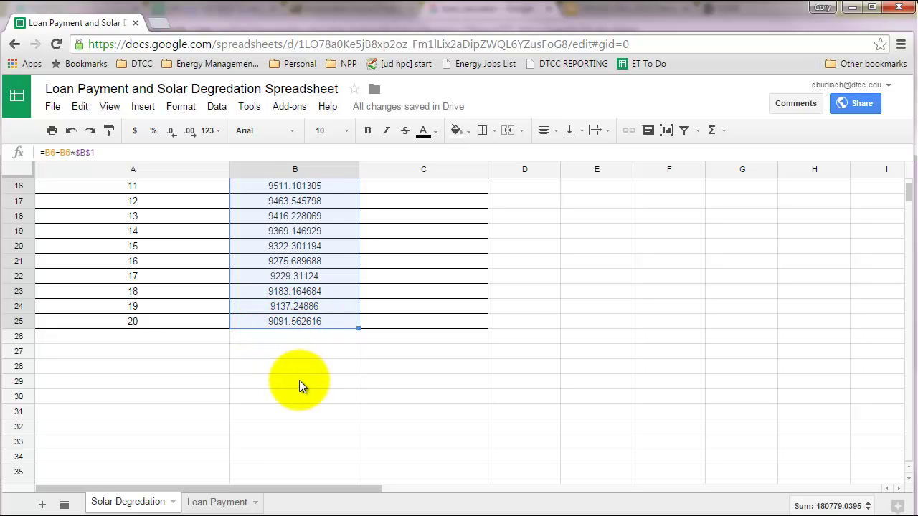
pyautogui.scroll(5, 296, 381)
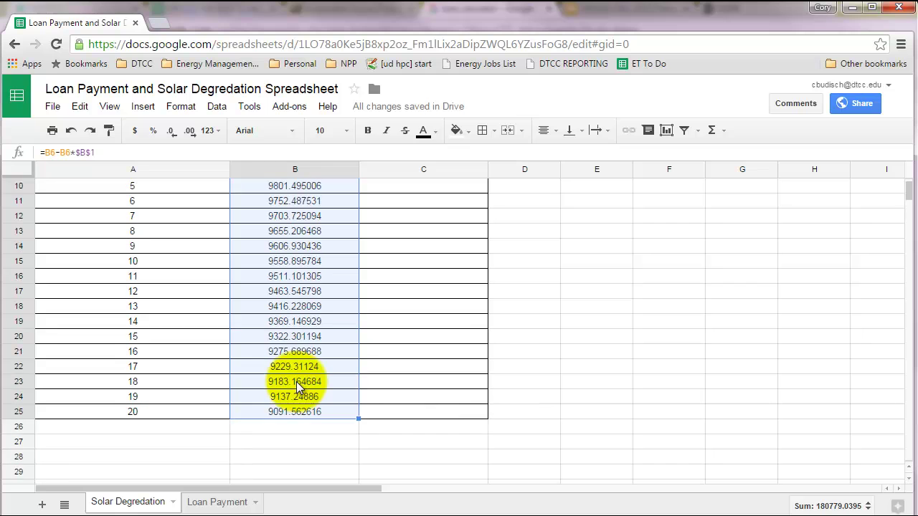
pyautogui.scroll(-1, 296, 381)
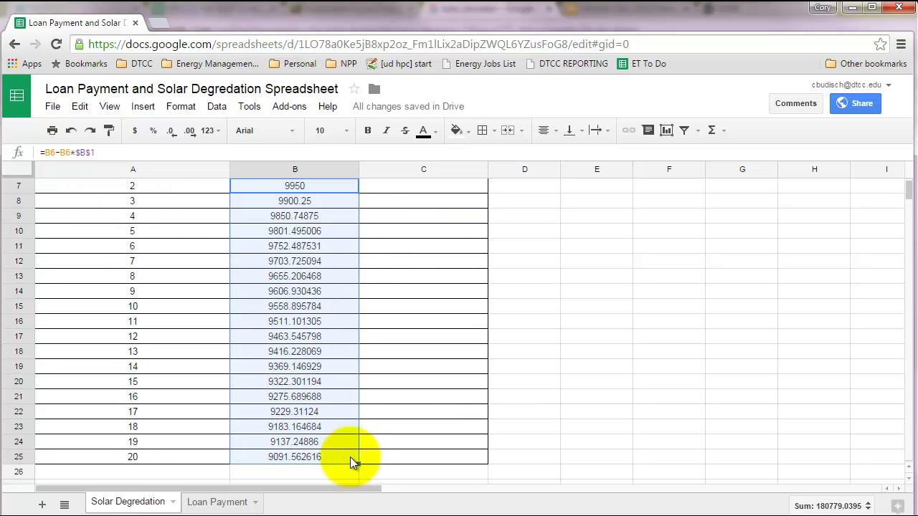
# Examine the copied Method #1 formulas for years 19 and 20 in B24 and B25, including their cell references
pyautogui.click(283, 442)
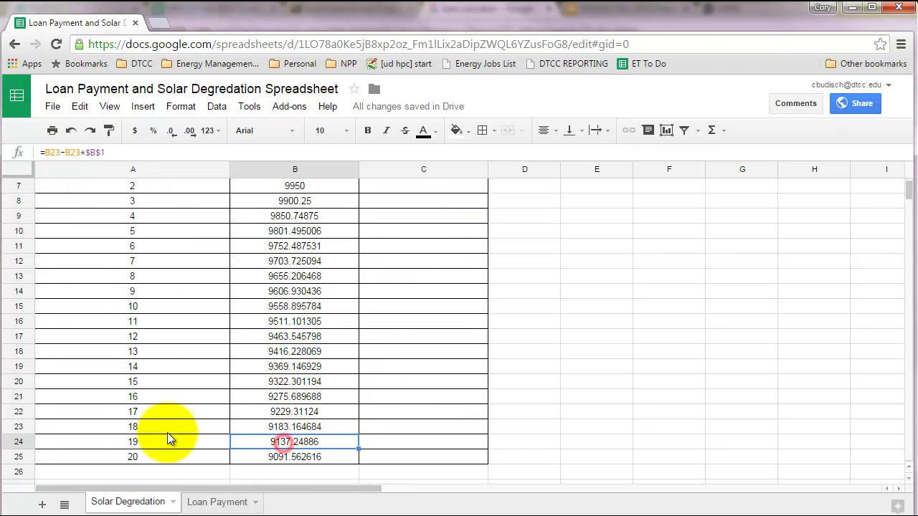
pyautogui.click(282, 463)
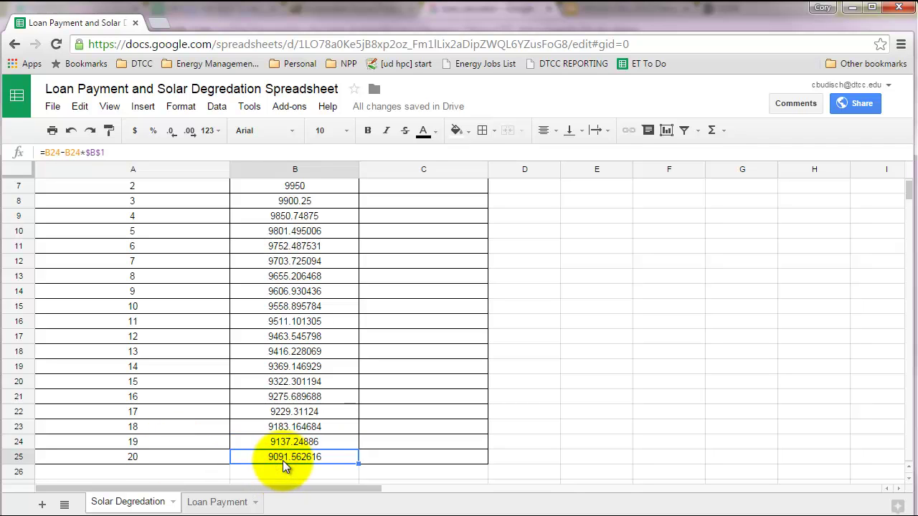
pyautogui.scroll(2, 284, 401)
pyautogui.scroll(-3, 292, 400)
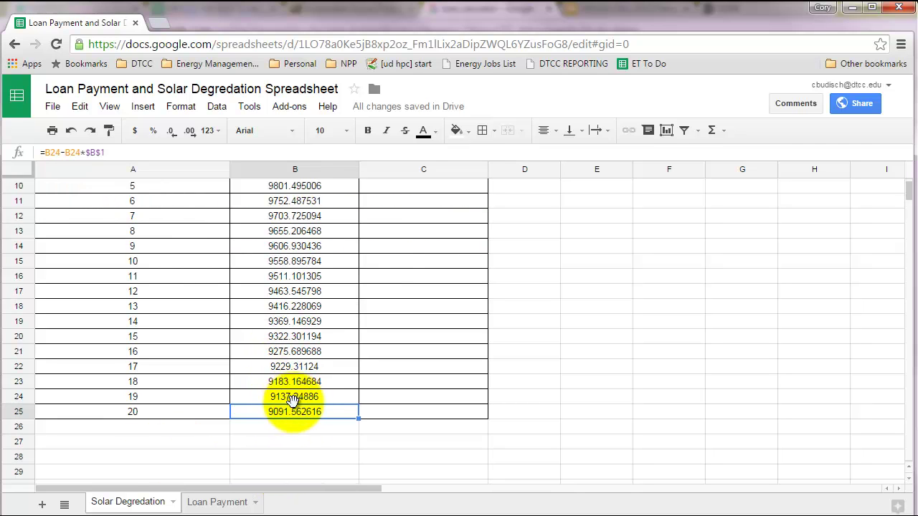
pyautogui.doubleClick(293, 412)
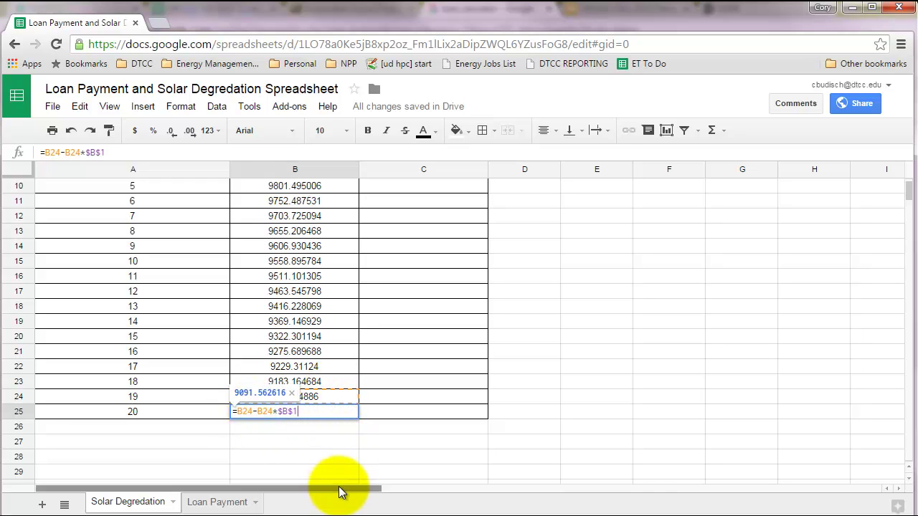
pyautogui.press('Return')
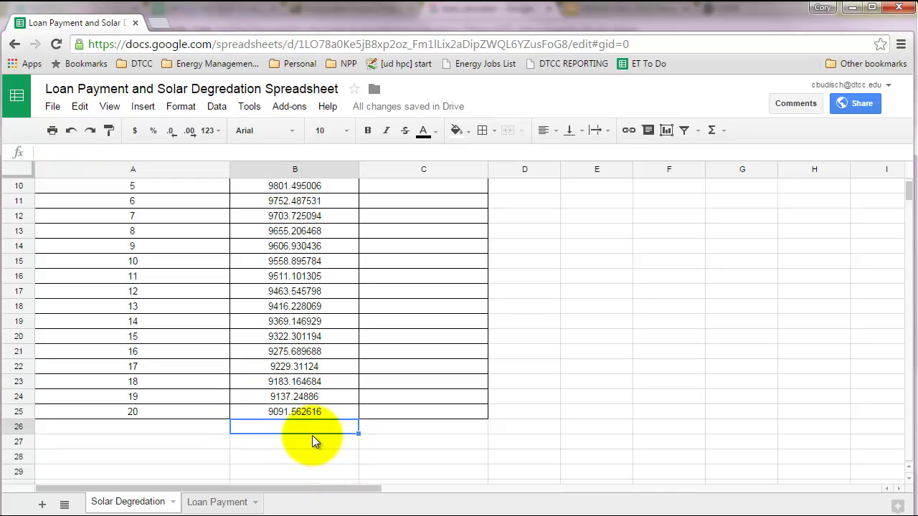
pyautogui.scroll(2, 314, 438)
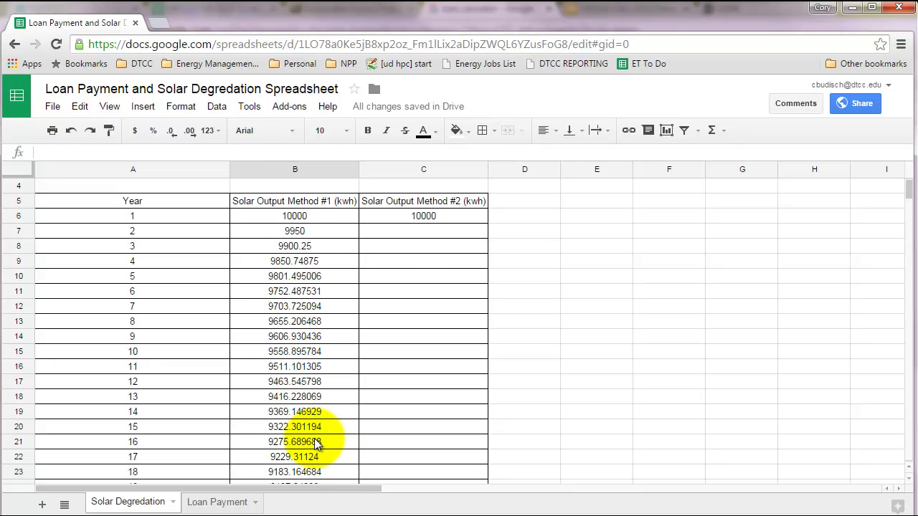
pyautogui.scroll(1, 314, 438)
pyautogui.click(433, 279)
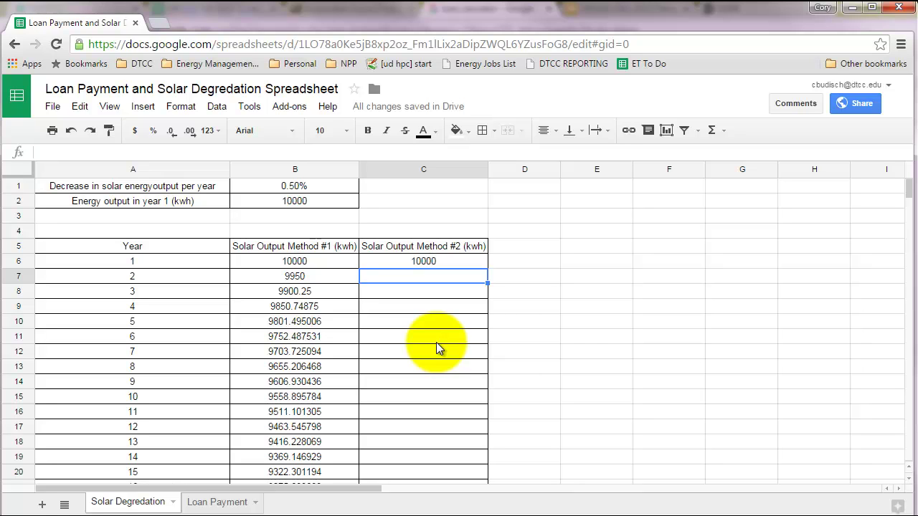
# Rewrite the year 2 Method #1 formula in B7 as =B6*(1-$B$1)
pyautogui.click(330, 278)
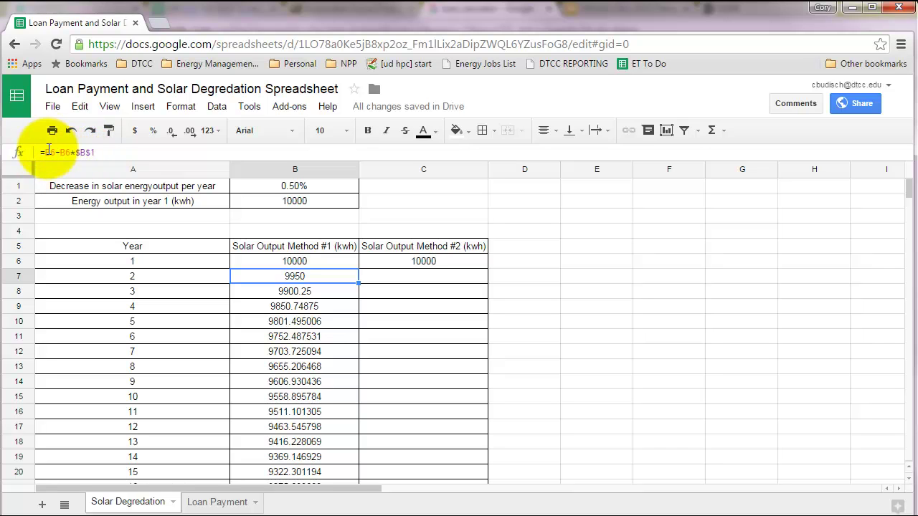
pyautogui.click(102, 152)
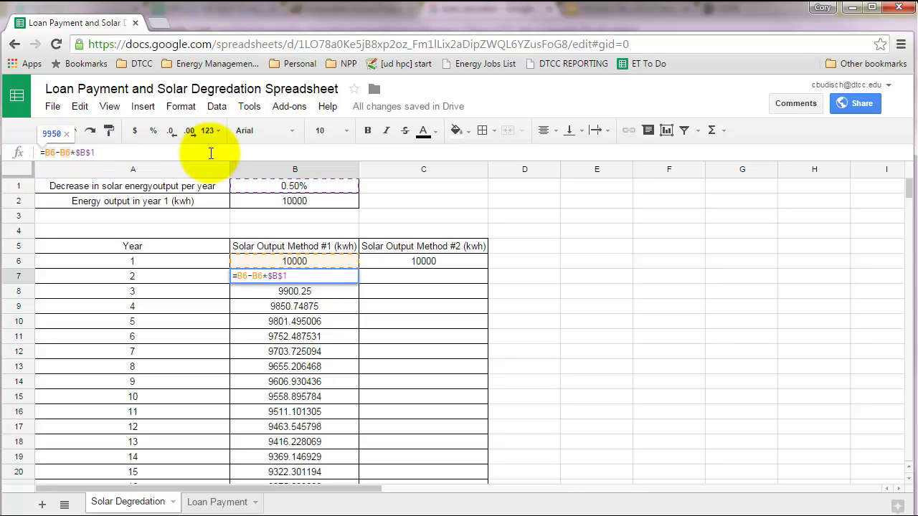
pyautogui.write('B6*')
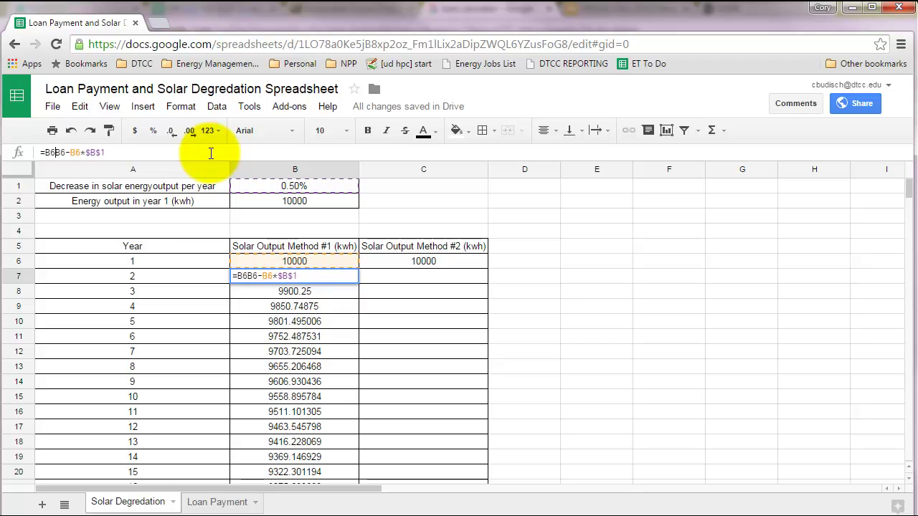
pyautogui.write('(1')
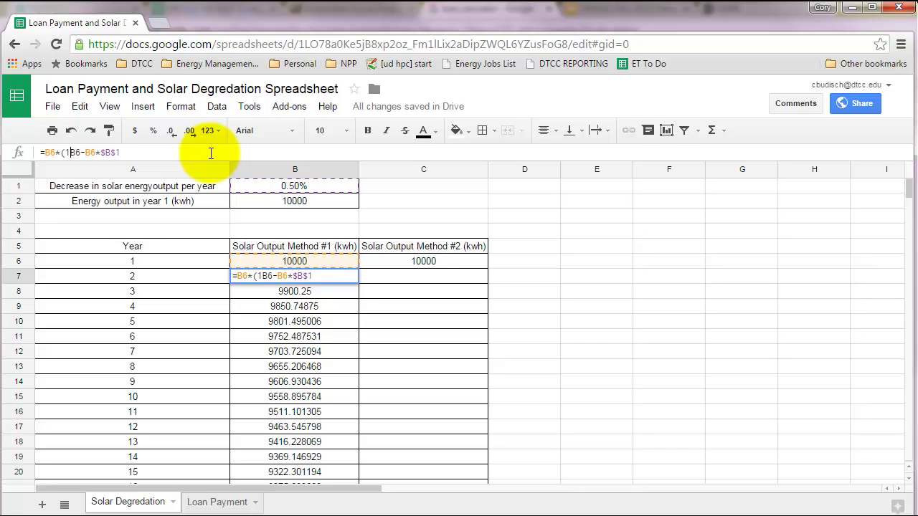
pyautogui.write('-')
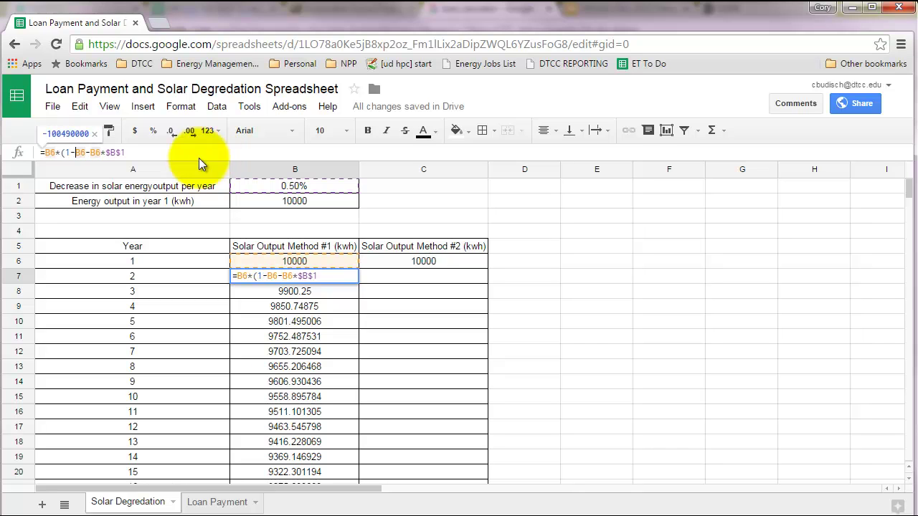
pyautogui.click(79, 152)
pyautogui.press('BackSpace')
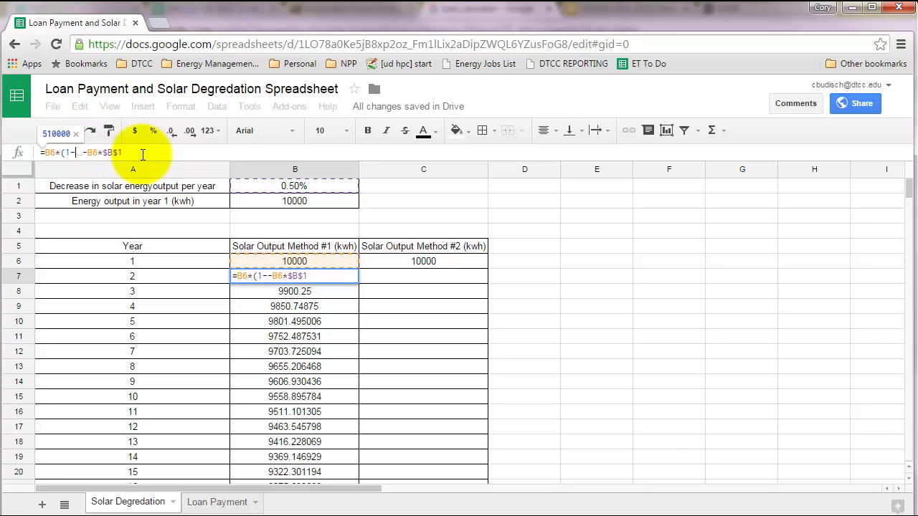
pyautogui.press('Delete')
pyautogui.press('Delete')
pyautogui.press('Delete')
pyautogui.press('Delete')
pyautogui.press('Delete')
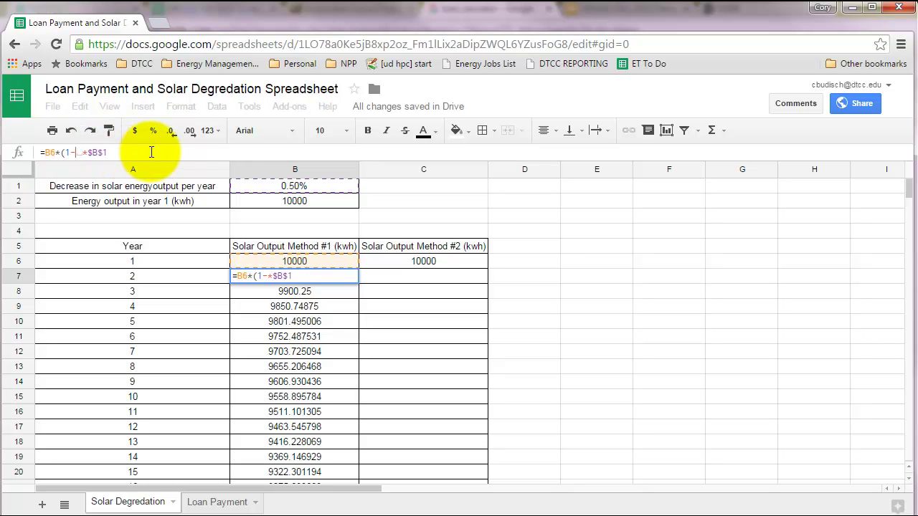
pyautogui.click(141, 155)
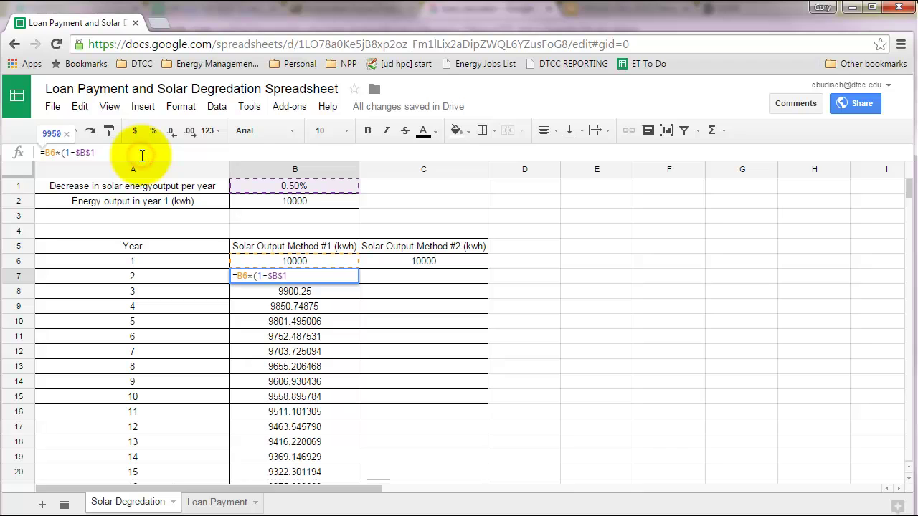
pyautogui.write(')')
pyautogui.press('Return')
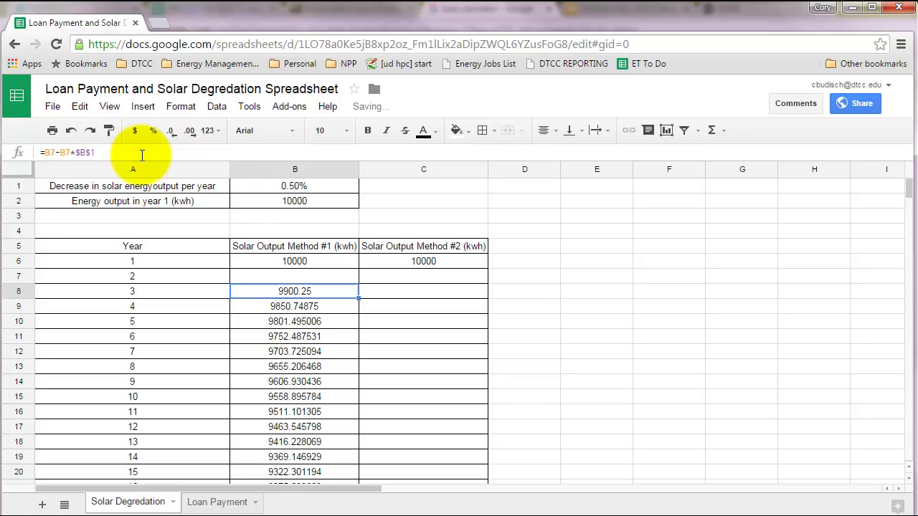
# Fill the rewritten Method #1 formula from B7 down through year 20 in B25
pyautogui.click(346, 275)
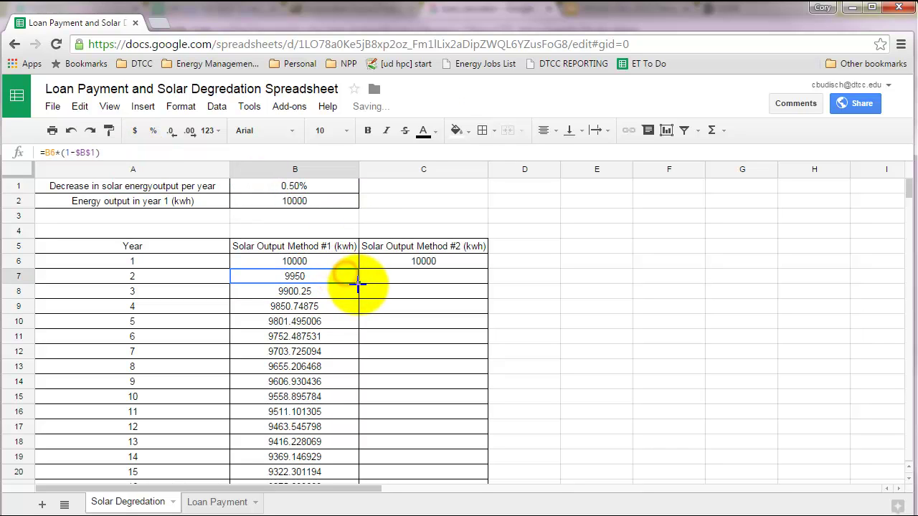
pyautogui.moveTo(357, 283); pyautogui.dragTo(313, 244)
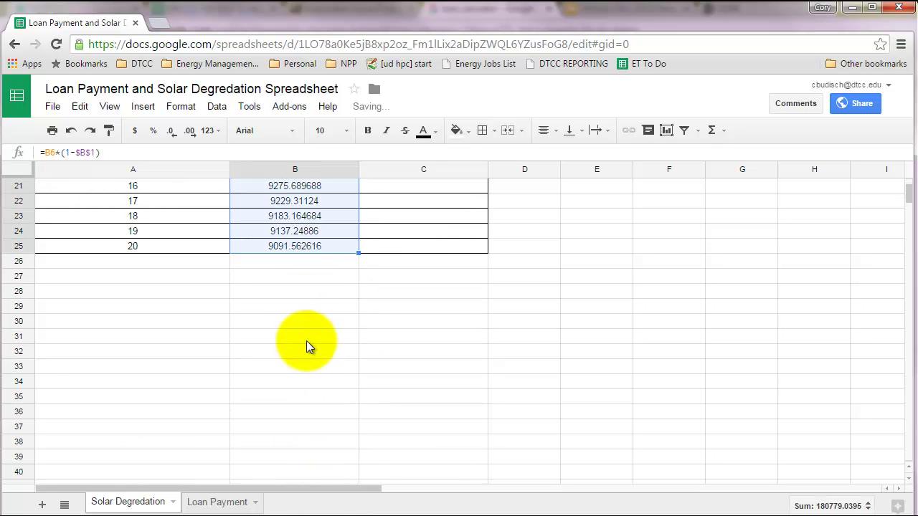
pyautogui.scroll(6, 304, 355)
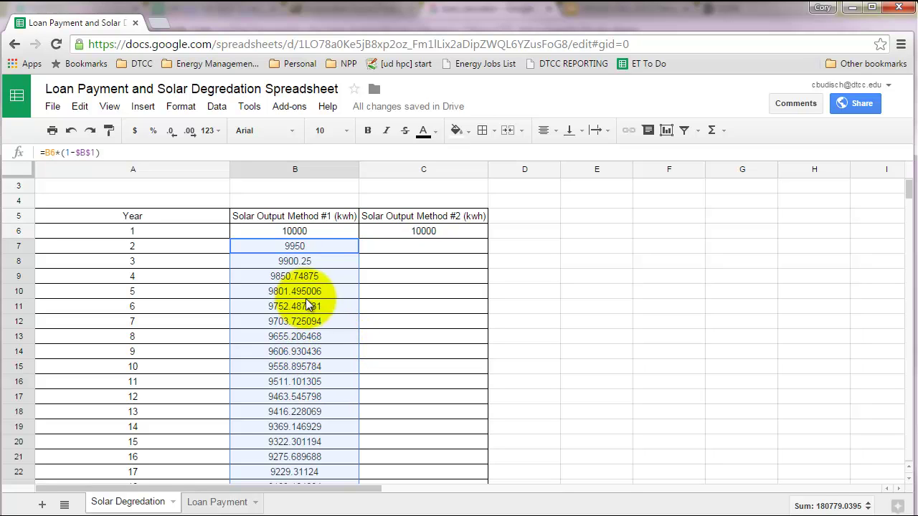
# Examine the Method #1 formulas for years 1 to 4 in B6 through B9 and compare their cell references
pyautogui.click(263, 263)
pyautogui.click(273, 248)
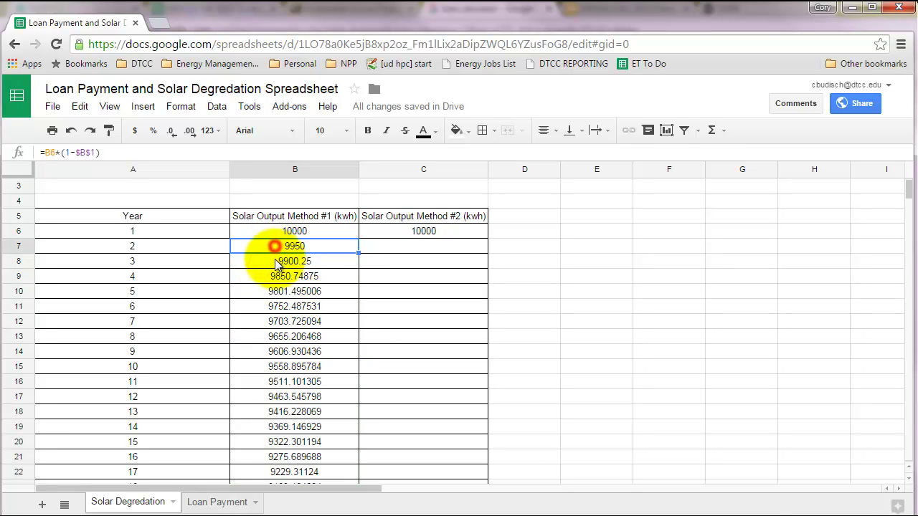
pyautogui.click(275, 259)
pyautogui.click(280, 246)
pyautogui.click(281, 231)
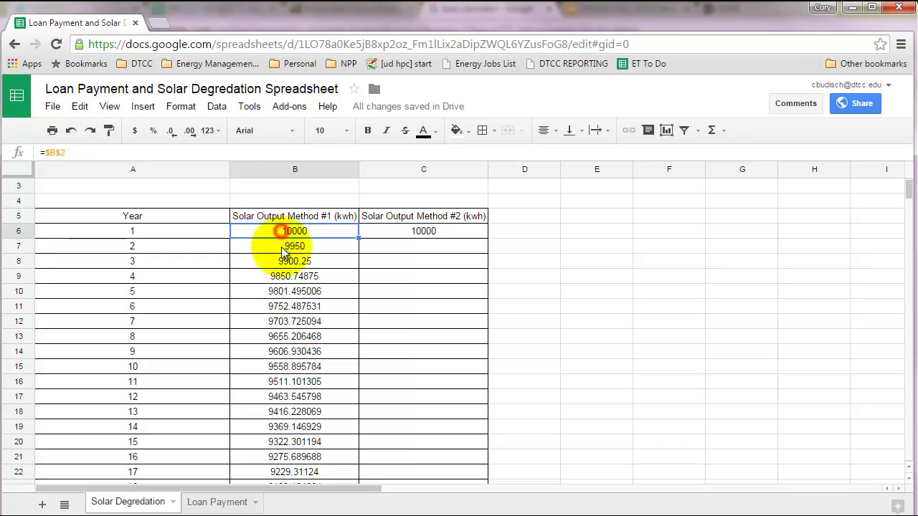
pyautogui.click(281, 247)
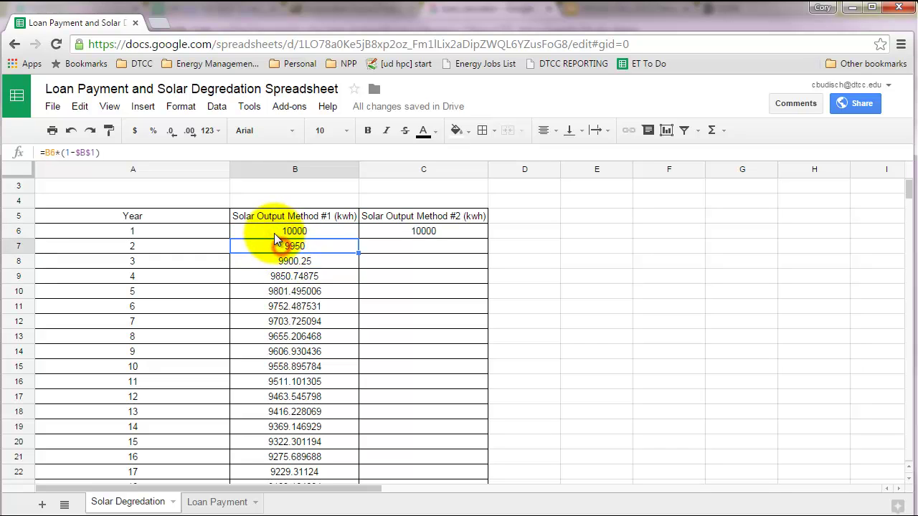
pyautogui.click(322, 261)
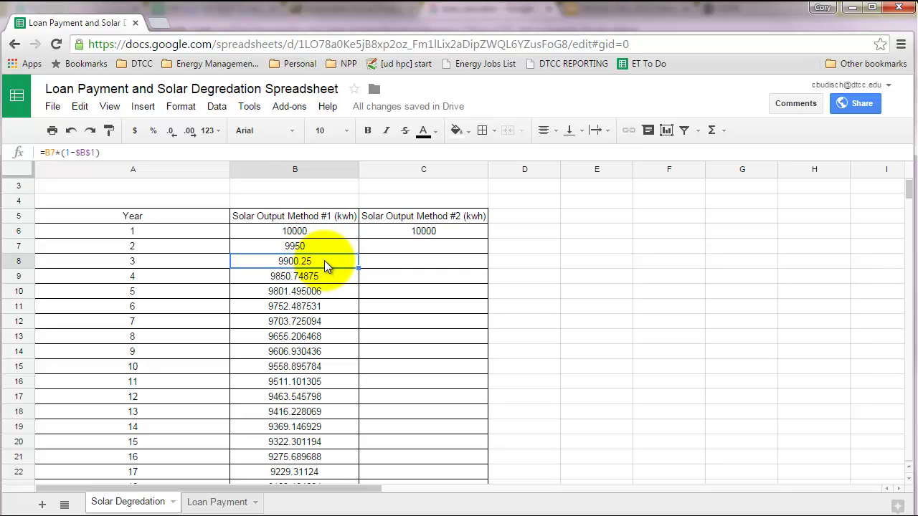
pyautogui.click(337, 276)
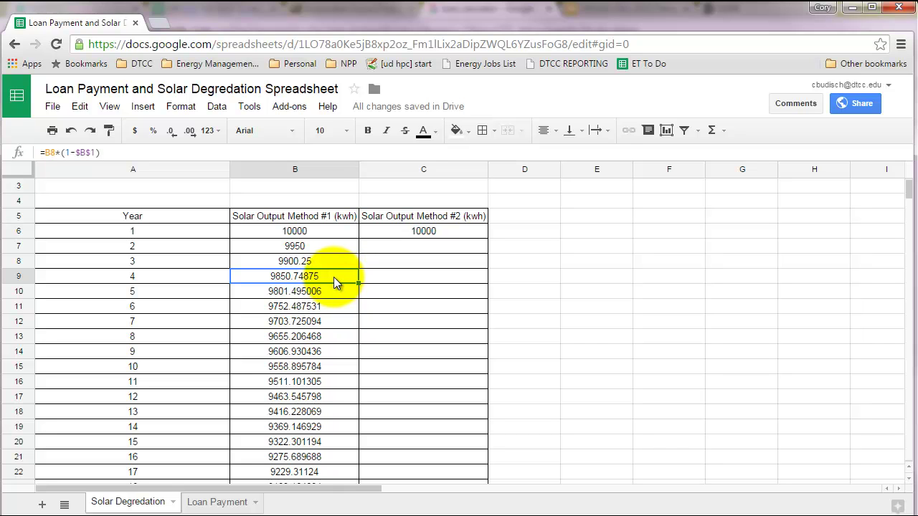
# Enter the formula =$C$6*(1-$B$1)^(A7-1) in C7 to calculate the year 2 output for Method #2
pyautogui.click(422, 246)
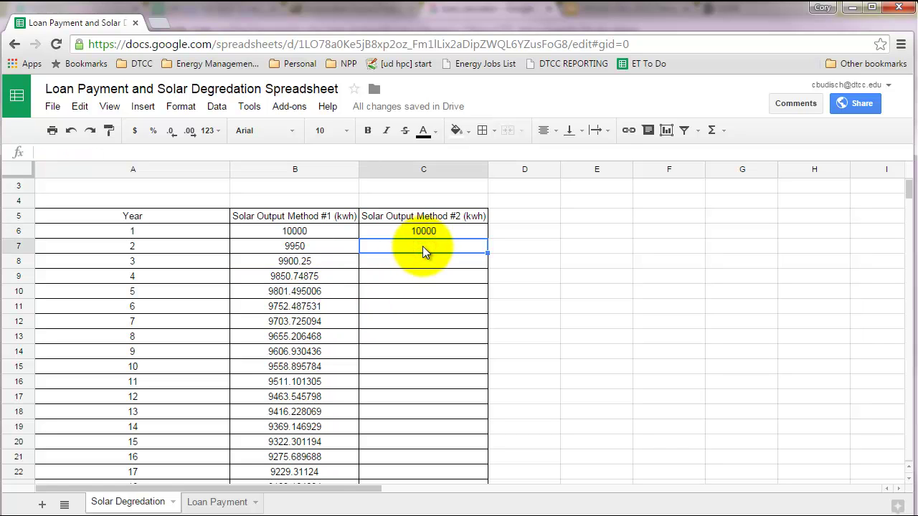
pyautogui.write('=')
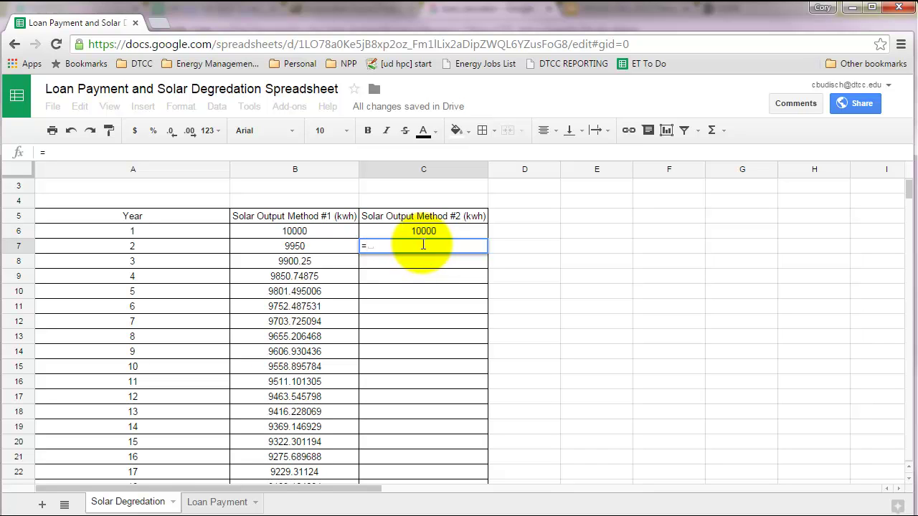
pyautogui.click(420, 229)
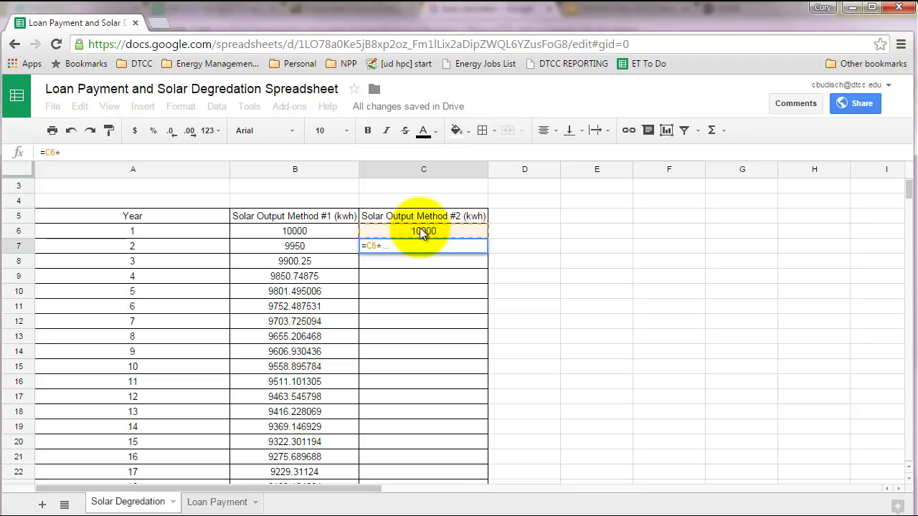
pyautogui.press('F4')
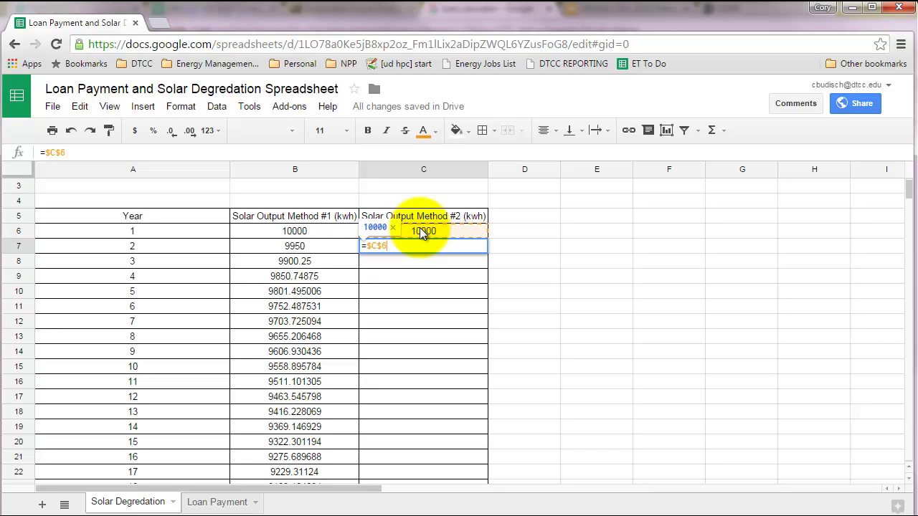
pyautogui.write('*(1-')
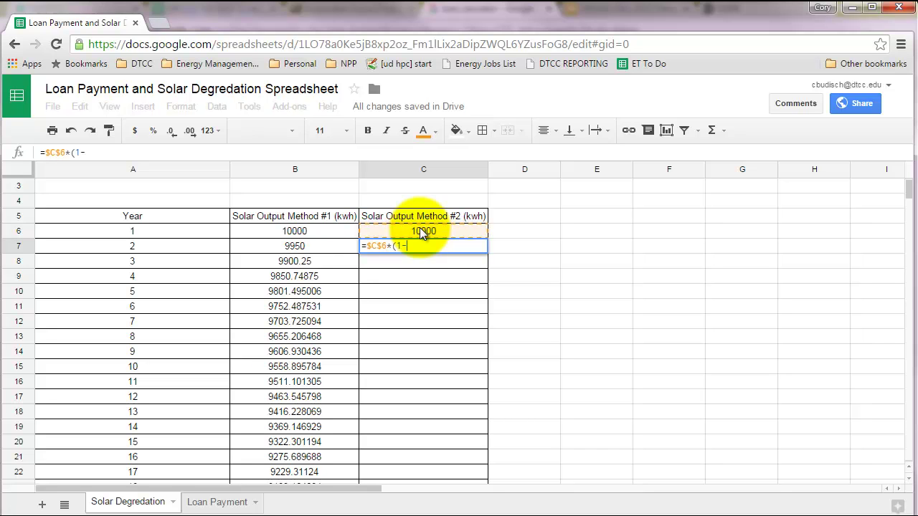
pyautogui.write('B1')
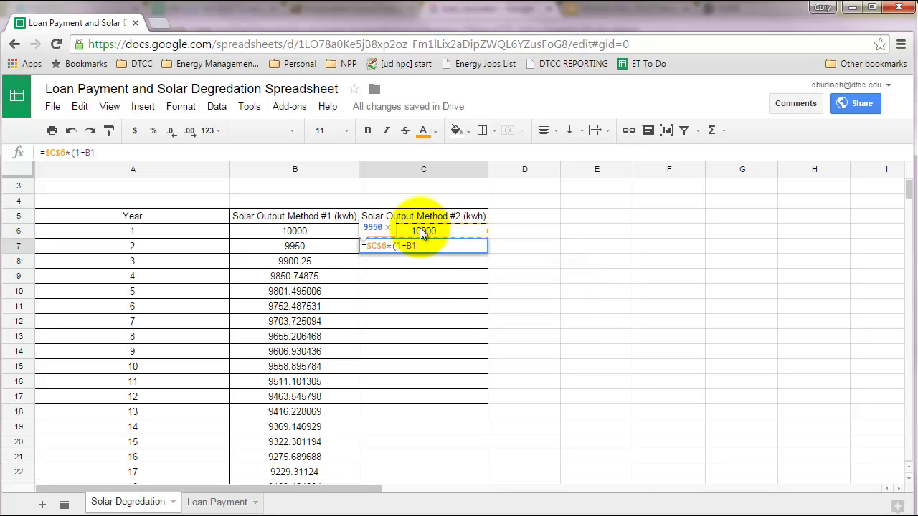
pyautogui.press('F4')
pyautogui.write(')')
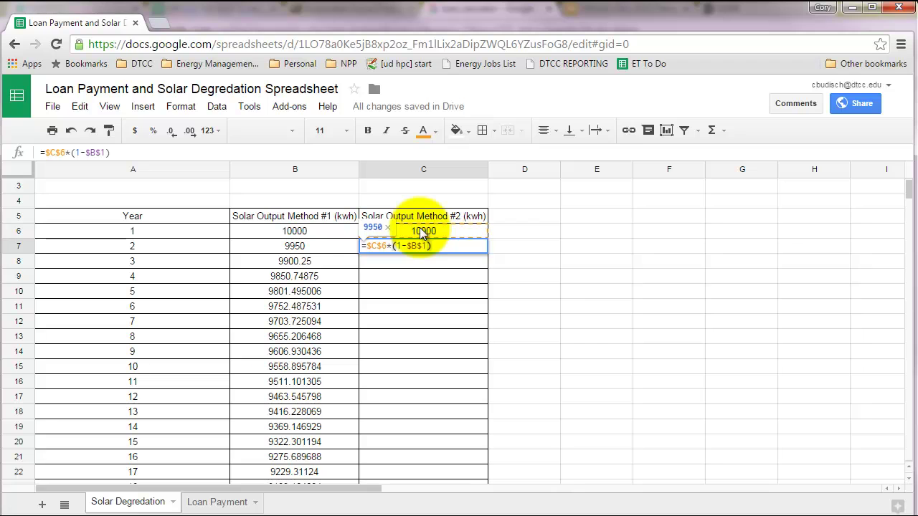
pyautogui.write('^')
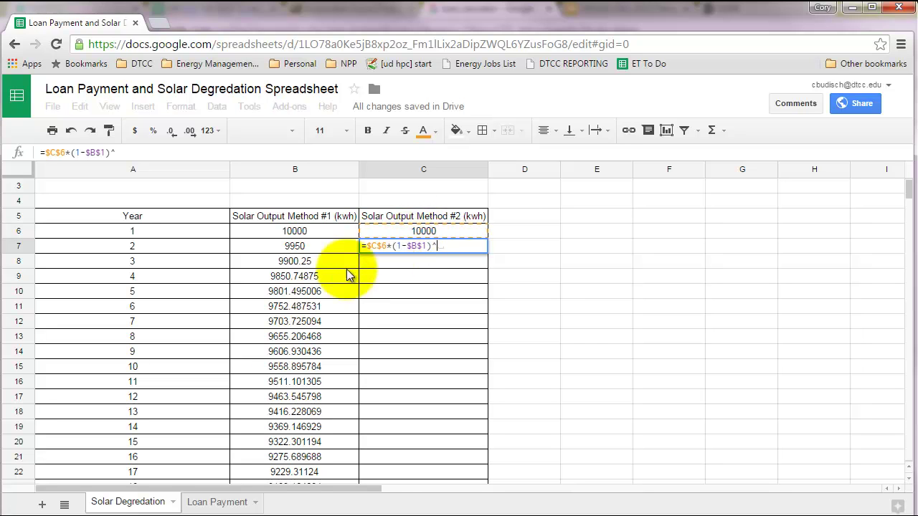
pyautogui.write('(')
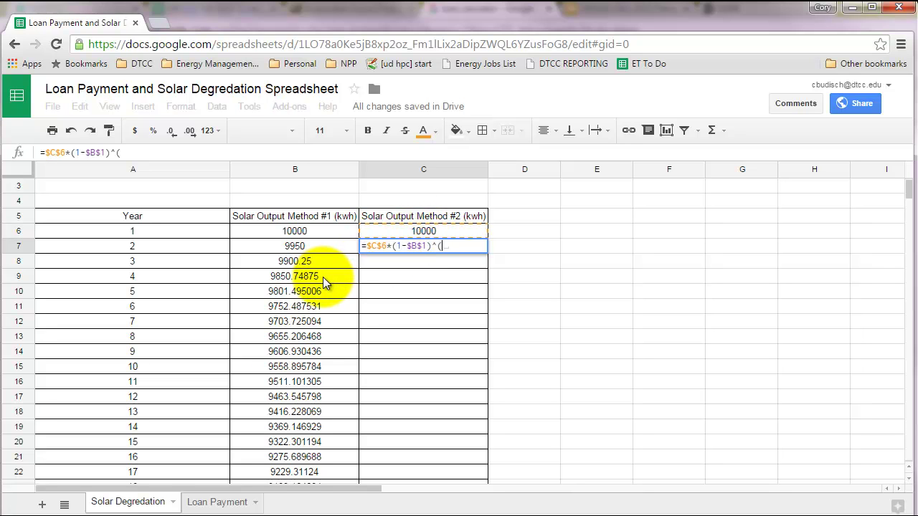
pyautogui.click(209, 246)
pyautogui.write('-1')
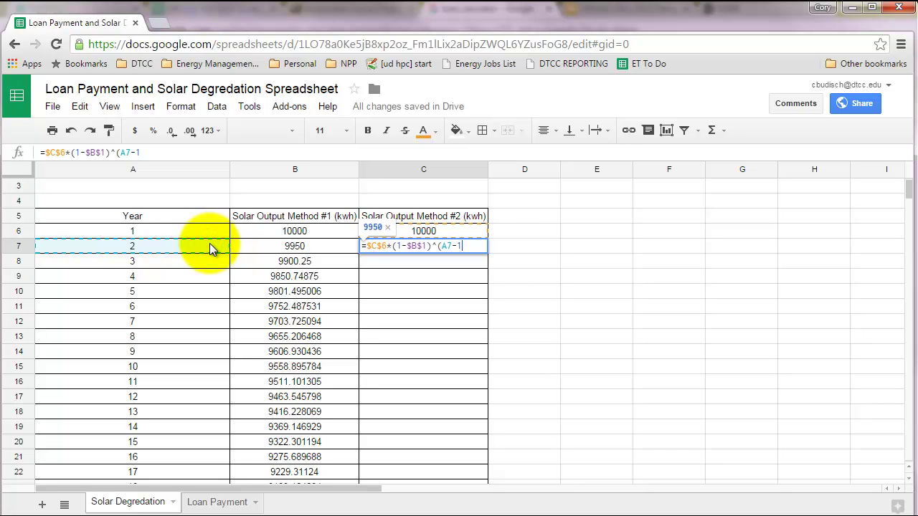
pyautogui.press('Return')
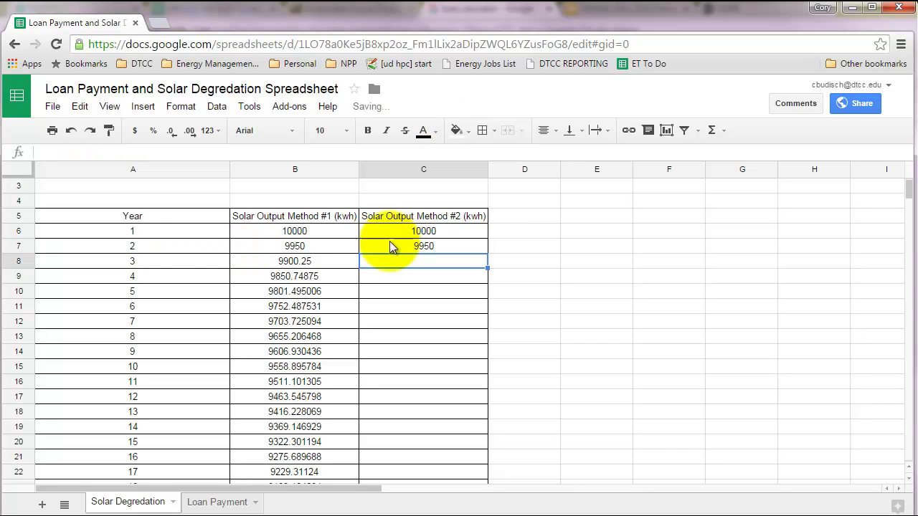
# Fill the Method #2 formula from C7 down through year 20 in C25 and review the formula in C7
pyautogui.click(449, 248)
pyautogui.moveTo(488, 253); pyautogui.dragTo(470, 428)
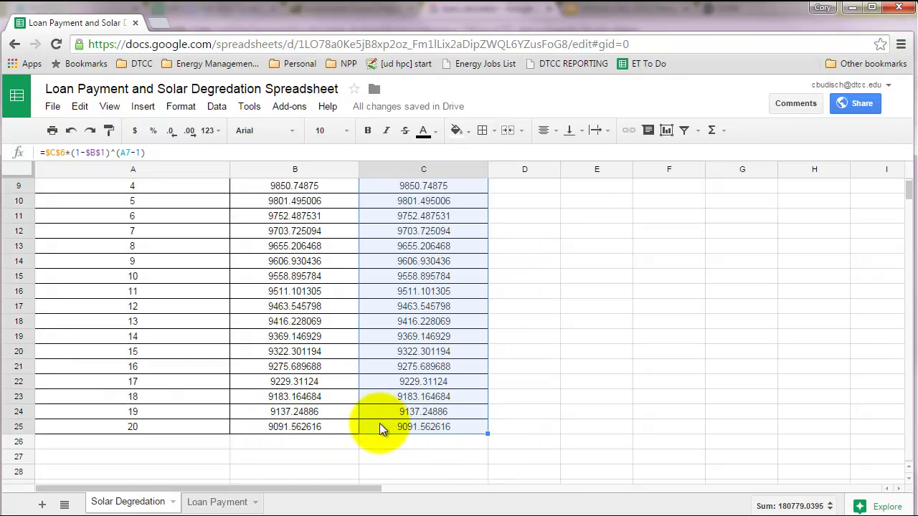
pyautogui.scroll(3, 379, 422)
pyautogui.click(437, 276)
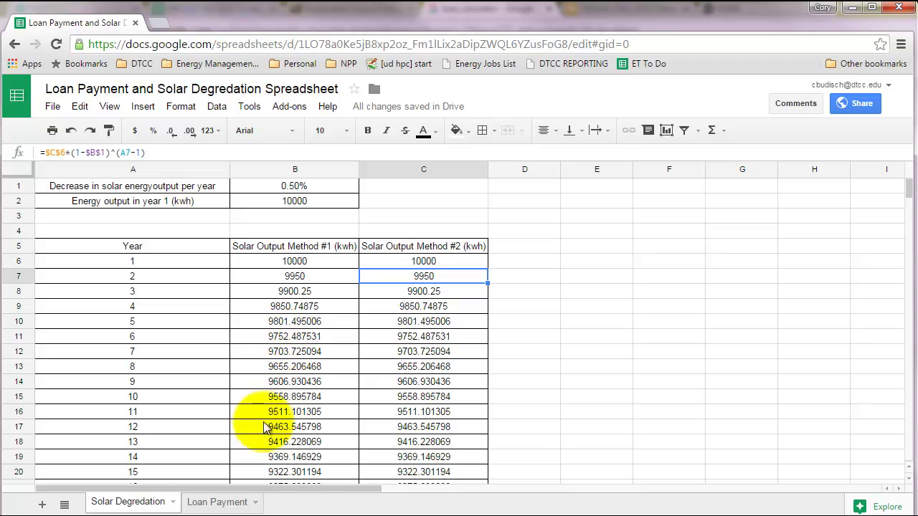
# On the Loan Payment sheet, begin a PMT formula in the Monthly Payment cell B7
pyautogui.click(217, 502)
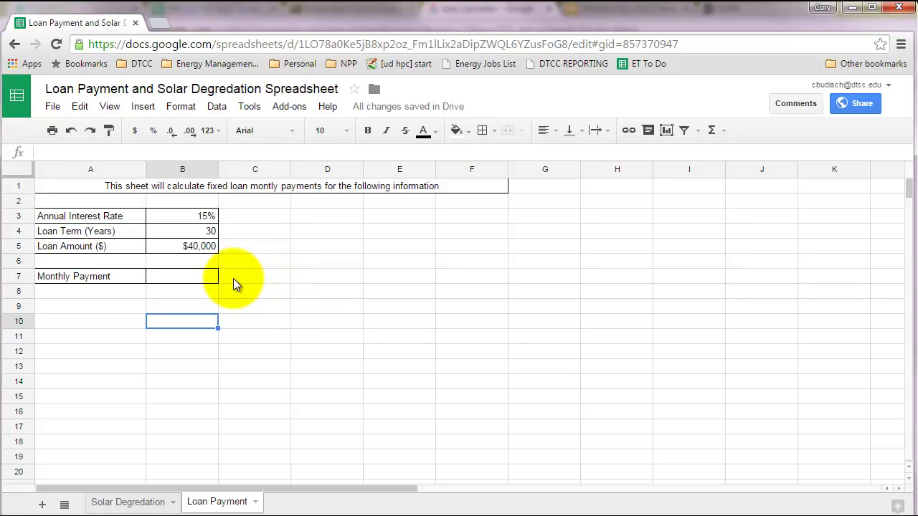
pyautogui.click(181, 276)
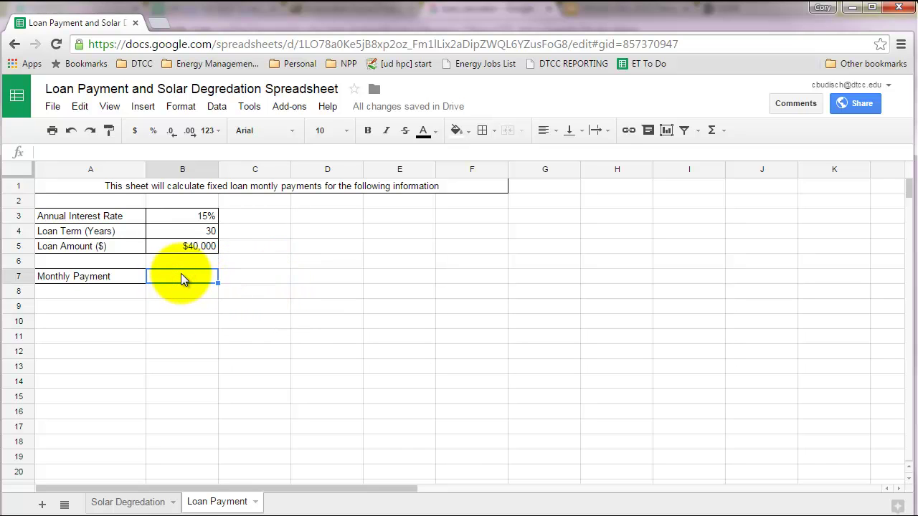
pyautogui.write('=p')
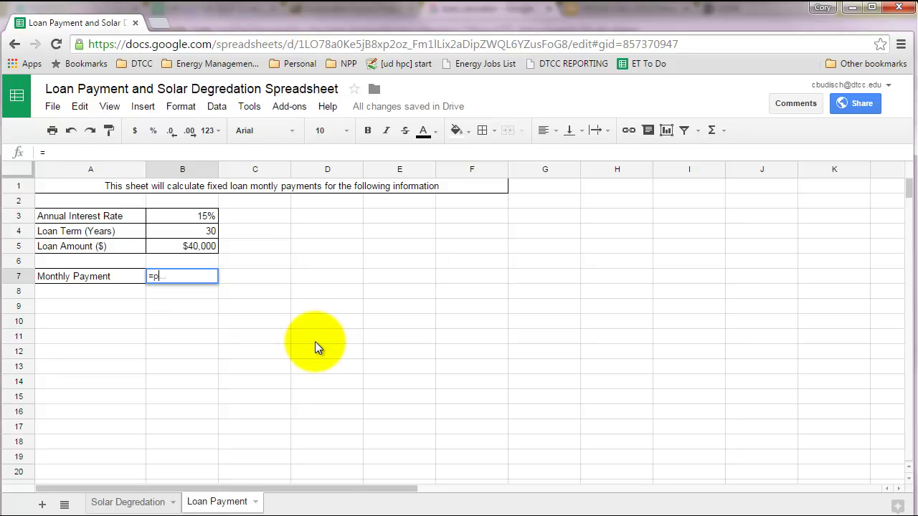
pyautogui.write('mt')
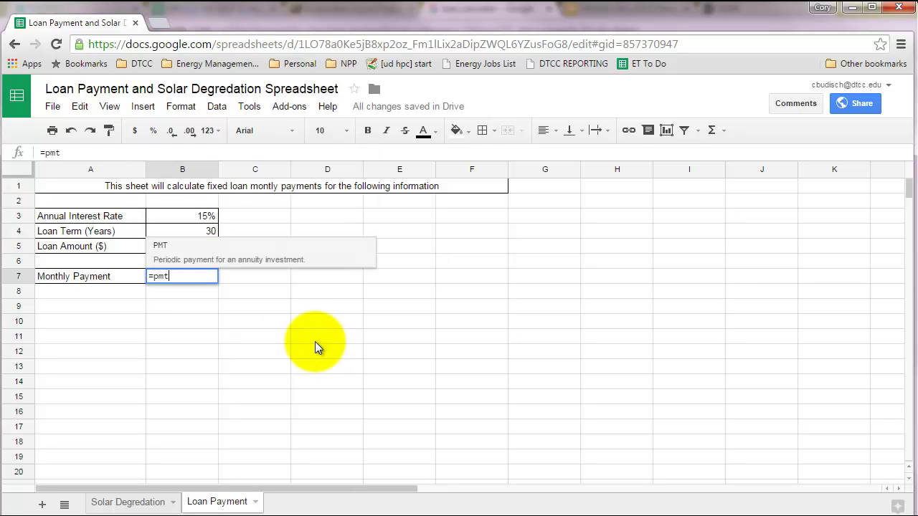
pyautogui.write('(')
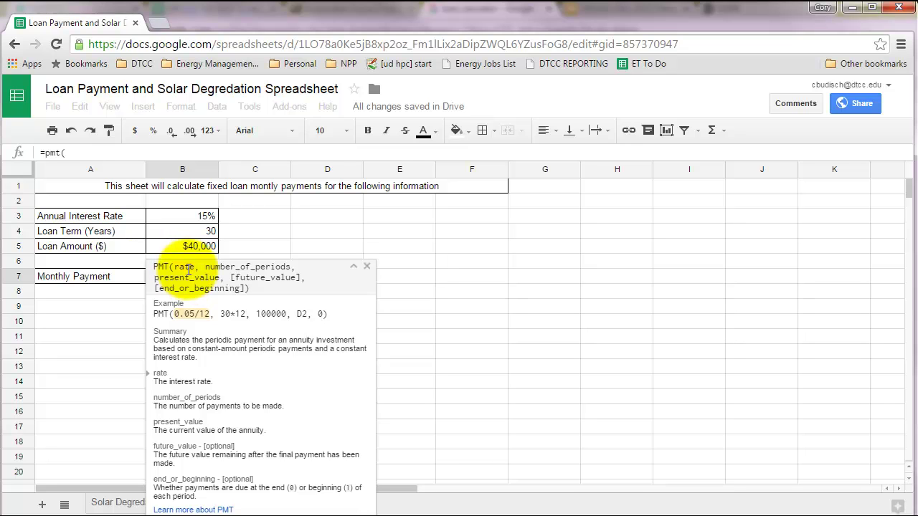
# Set the rate argument of the PMT formula to the annual interest rate divided by 12, B3/12
pyautogui.click(111, 279)
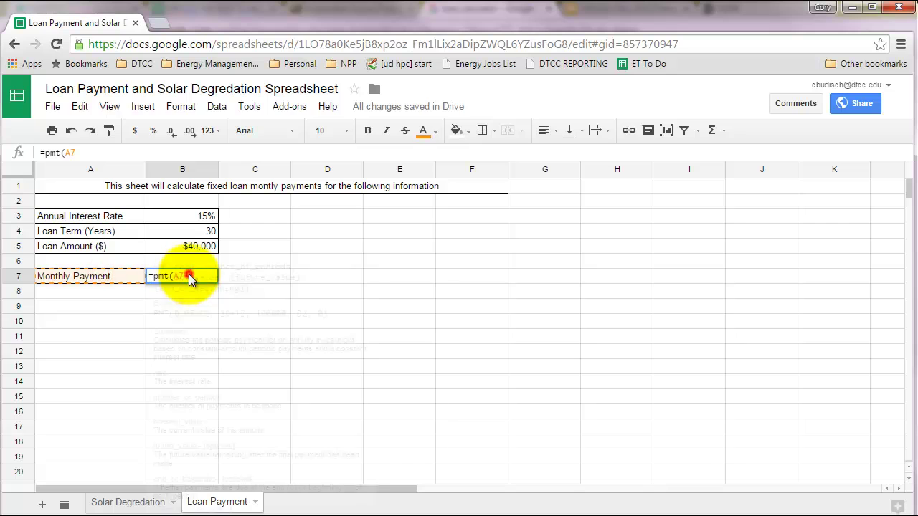
pyautogui.click(371, 266)
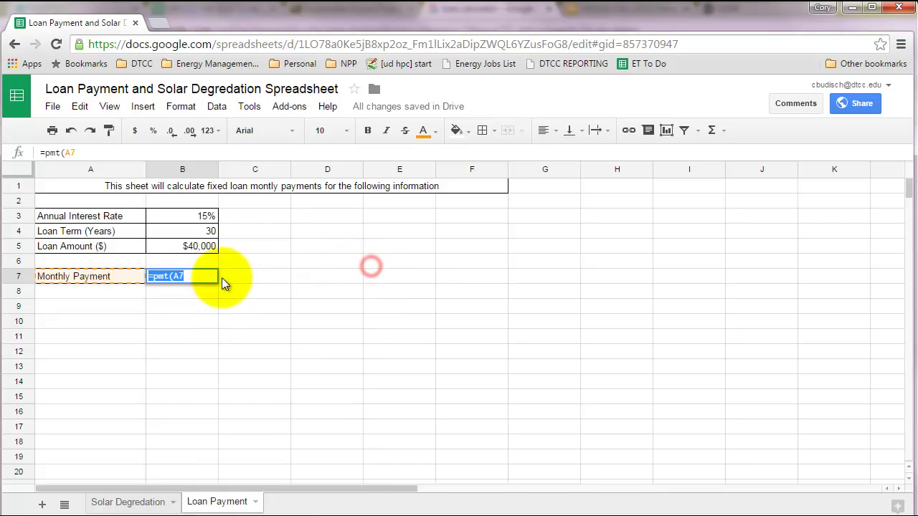
pyautogui.click(204, 276)
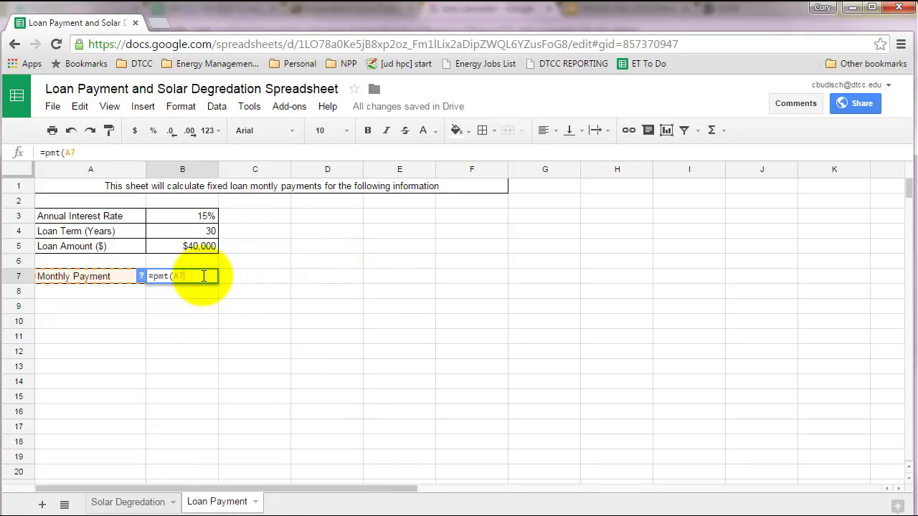
pyautogui.press('BackSpace')
pyautogui.press('BackSpace')
pyautogui.click(204, 216)
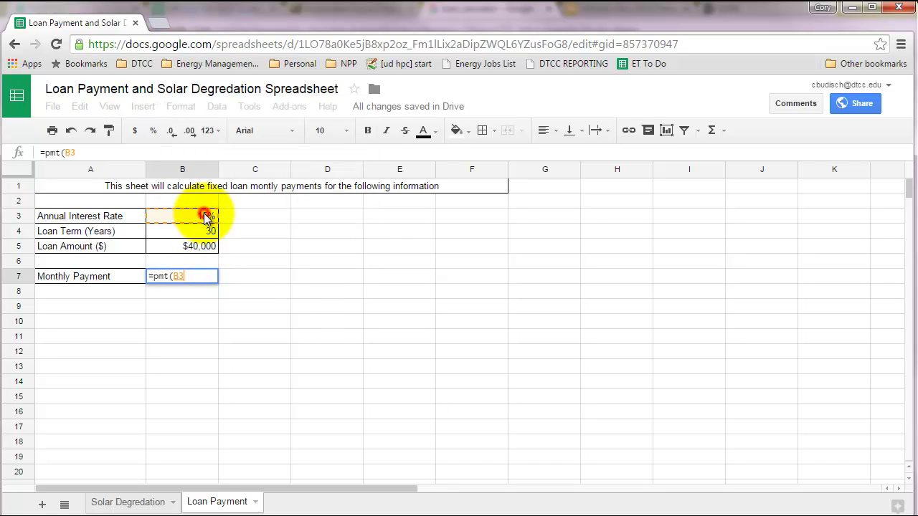
pyautogui.write('/12')
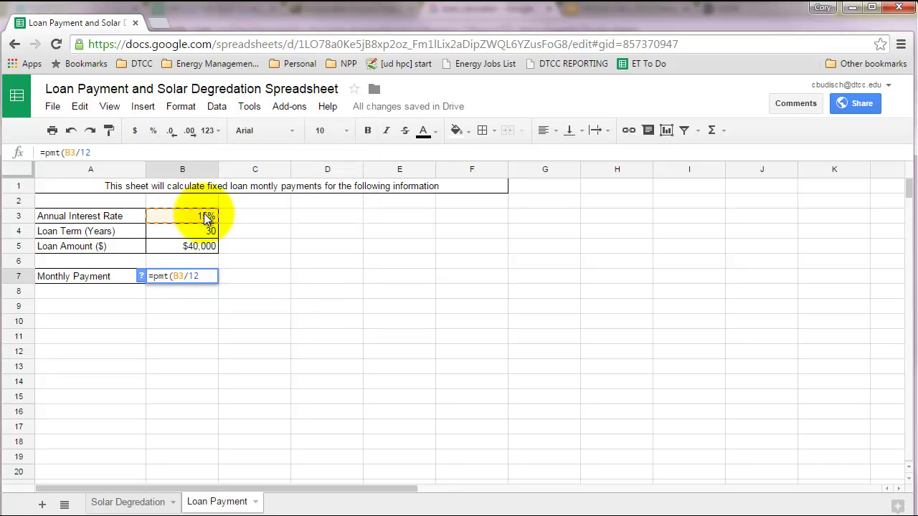
pyautogui.write(',')
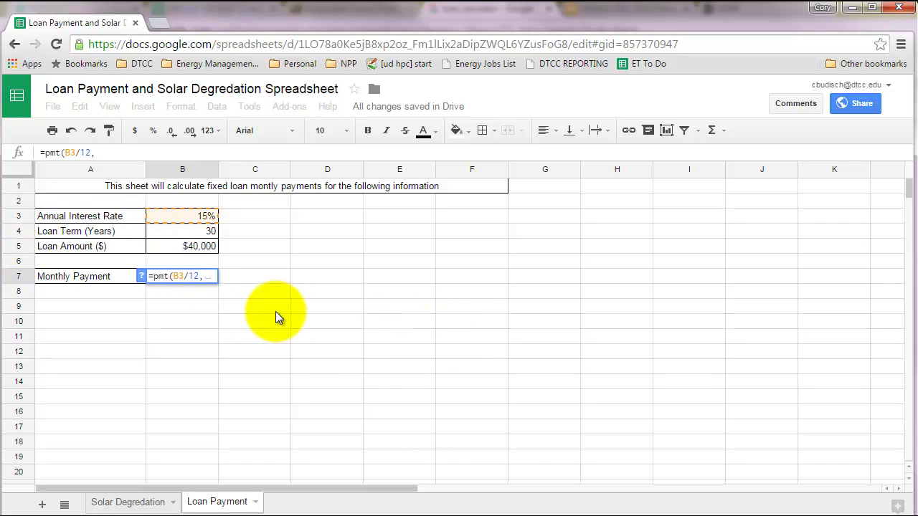
# Add 30*12 as the number of periods and the loan amount in B5 as the present value in the PMT formula
pyautogui.click(211, 278)
pyautogui.click(210, 279)
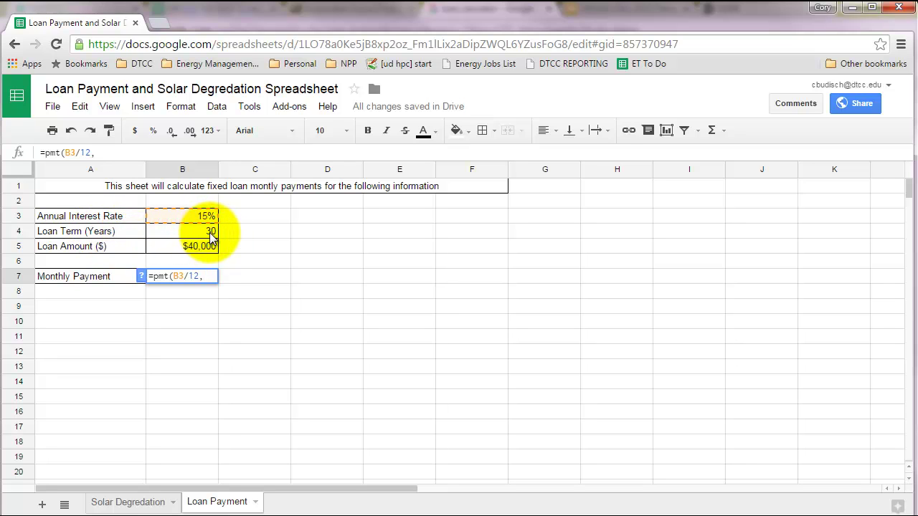
pyautogui.write('30')
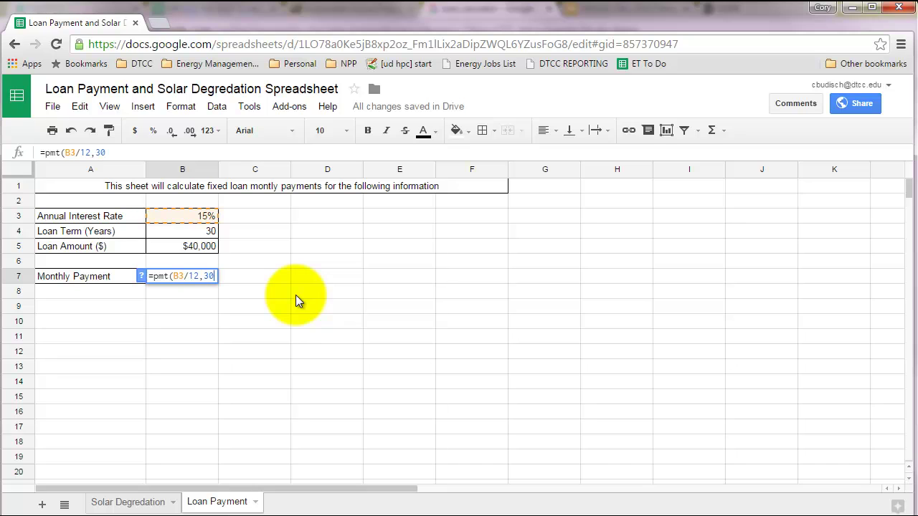
pyautogui.write('*12,')
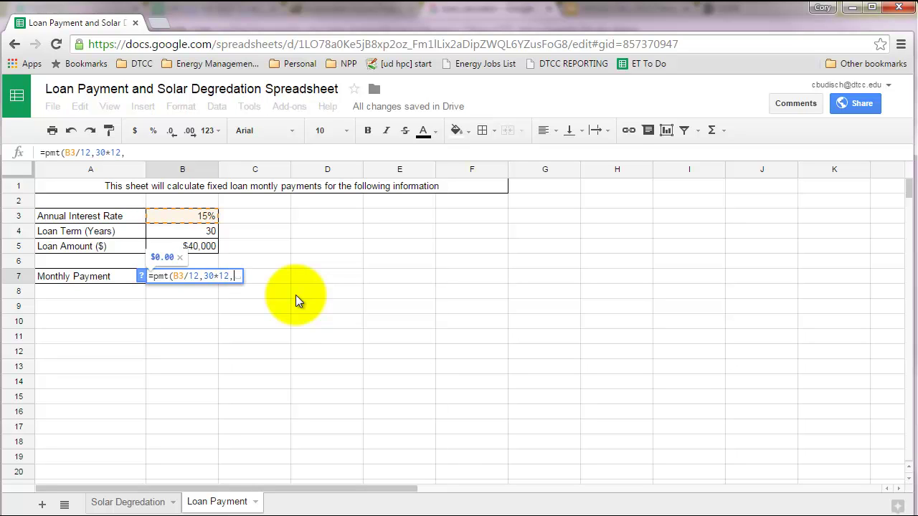
pyautogui.write('4')
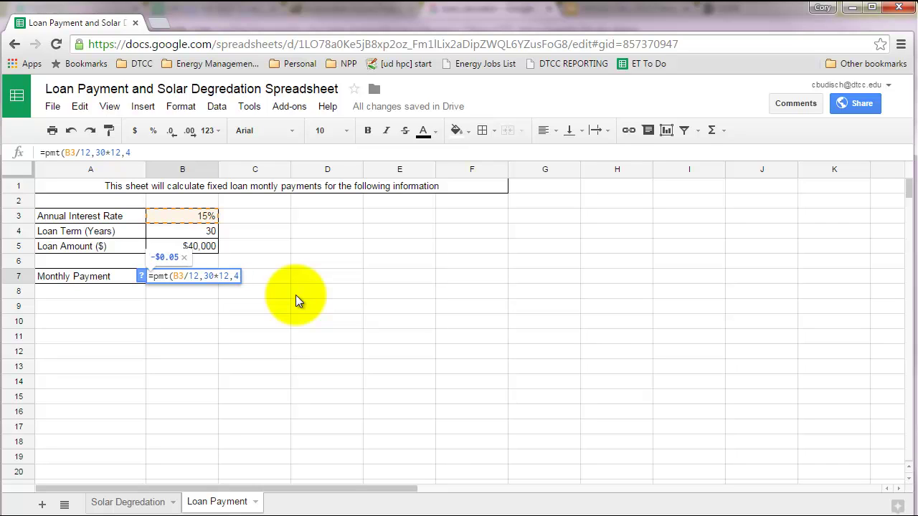
pyautogui.write('0')
pyautogui.press('BackSpace')
pyautogui.press('BackSpace')
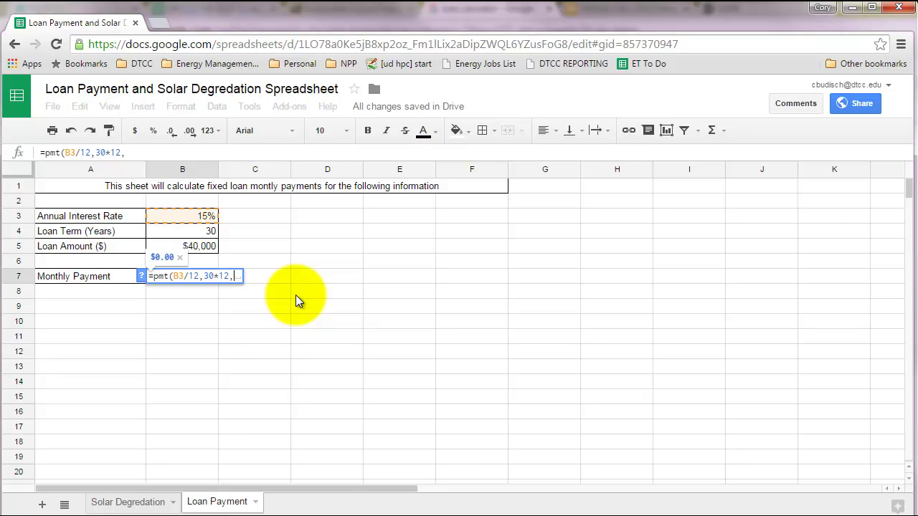
pyautogui.click(208, 247)
# Replace the fixed 30 in the number of periods with the loan term reference B4 and commit the PMT formula in B7
pyautogui.click(213, 275)
pyautogui.press('BackSpace')
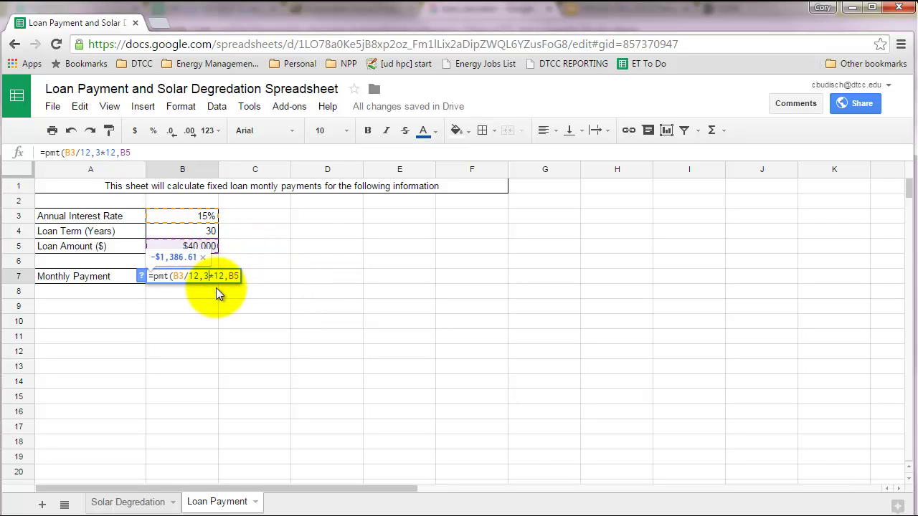
pyautogui.press('BackSpace')
pyautogui.click(210, 234)
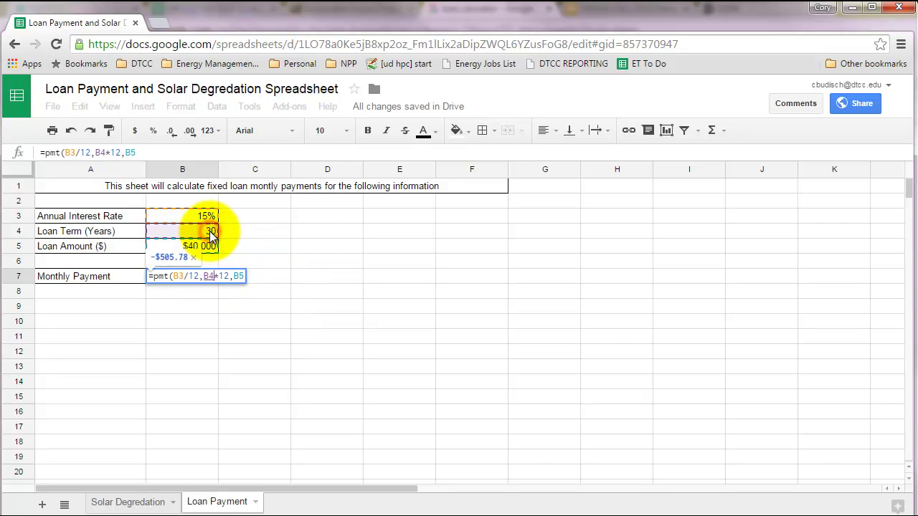
pyautogui.press('Right')
pyautogui.press('Right')
pyautogui.press('Right')
pyautogui.press('Left')
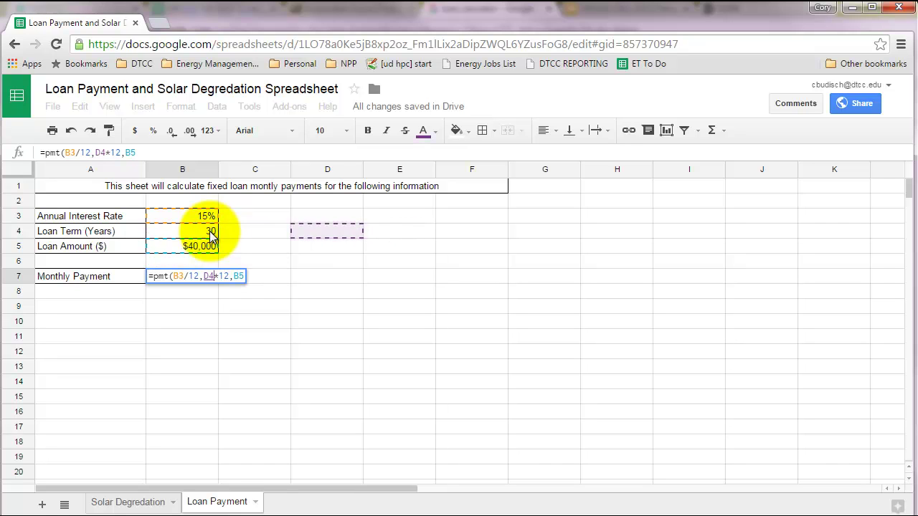
pyautogui.press('Left')
pyautogui.press('Left')
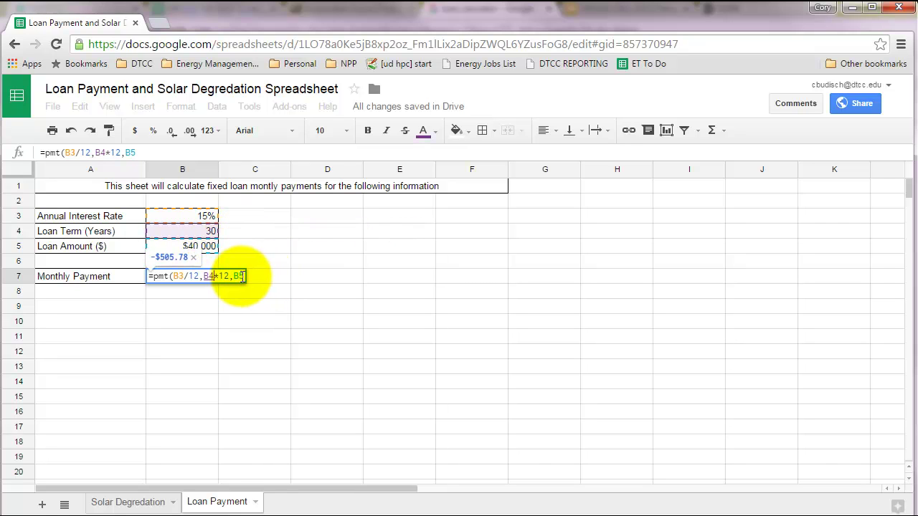
pyautogui.click(244, 277)
pyautogui.click(159, 152)
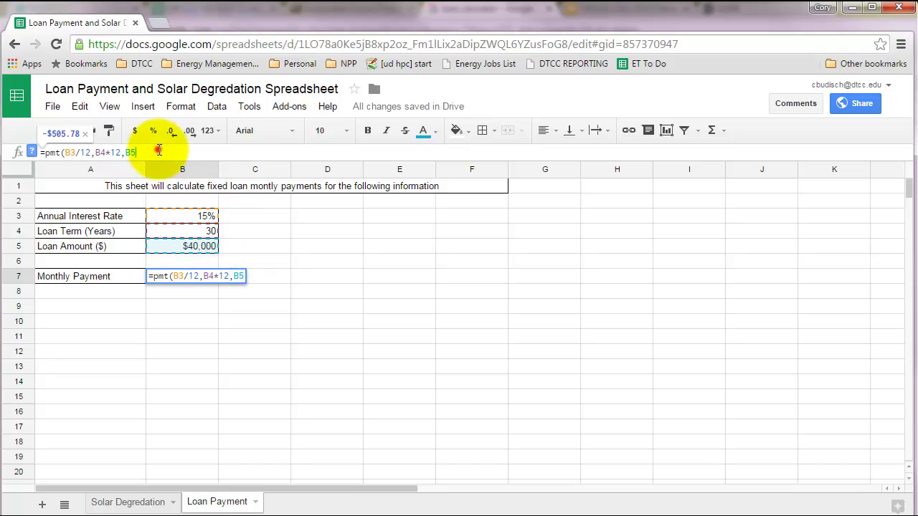
pyautogui.press('Return')
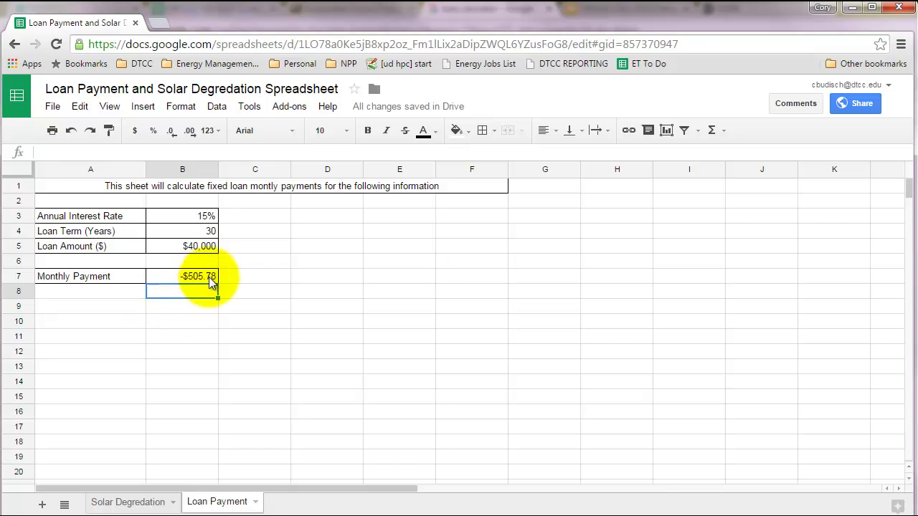
# Set the annual interest rate in B3 to 7.5% to recalculate the monthly payment
pyautogui.click(206, 216)
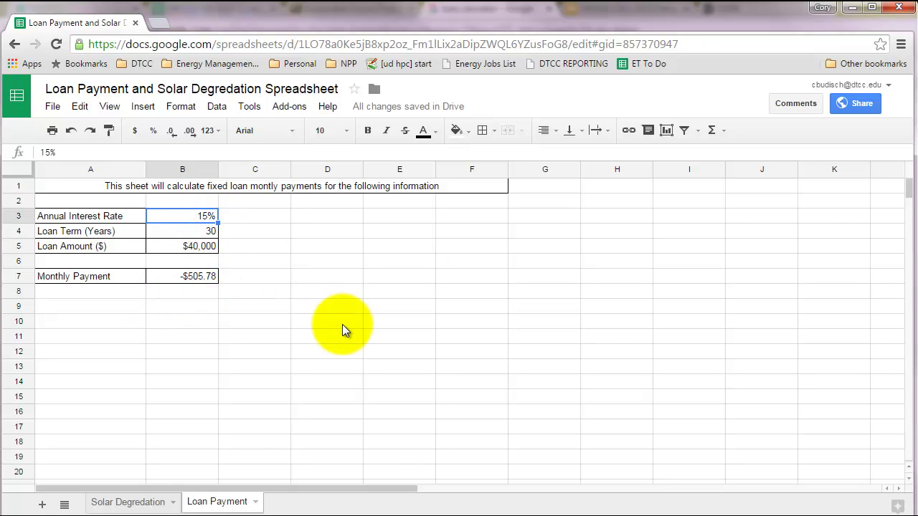
pyautogui.write('7.5')
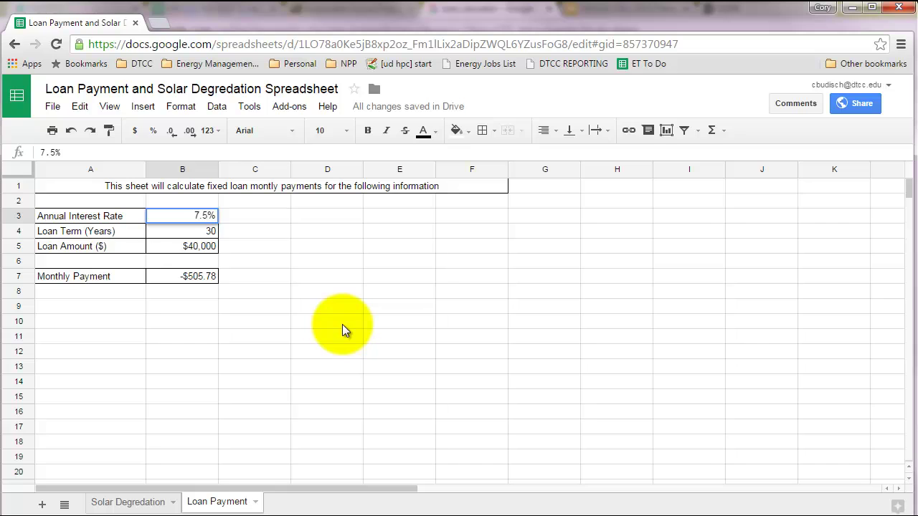
pyautogui.press('Return')
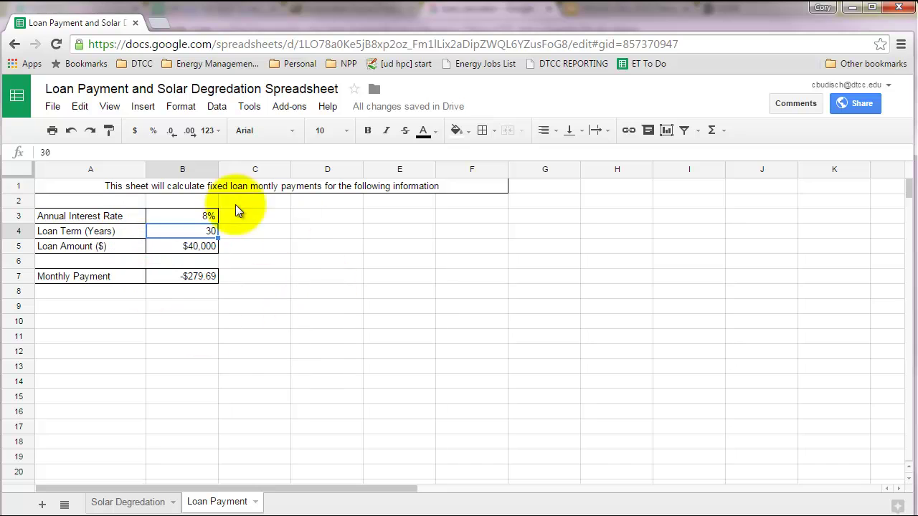
# Set the annual interest rate in B3 to 2% and select that cell again
pyautogui.click(201, 217)
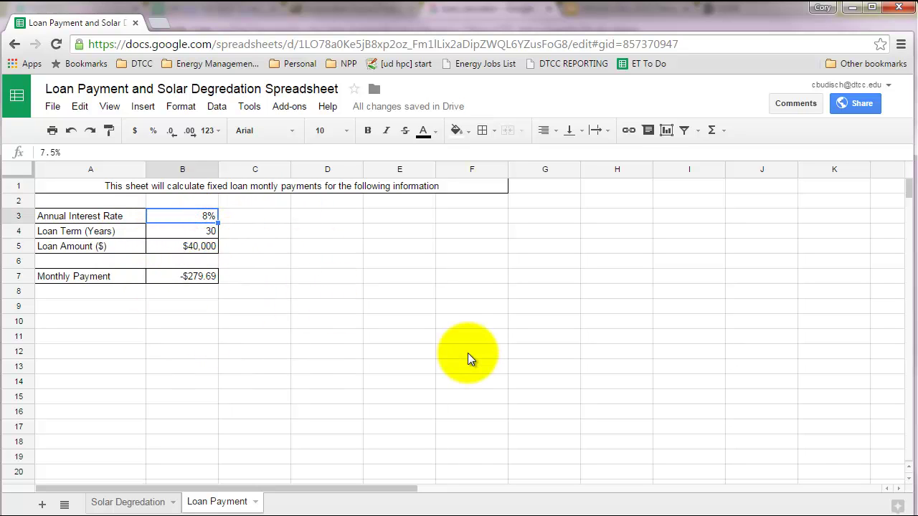
pyautogui.write('2%')
pyautogui.press('Return')
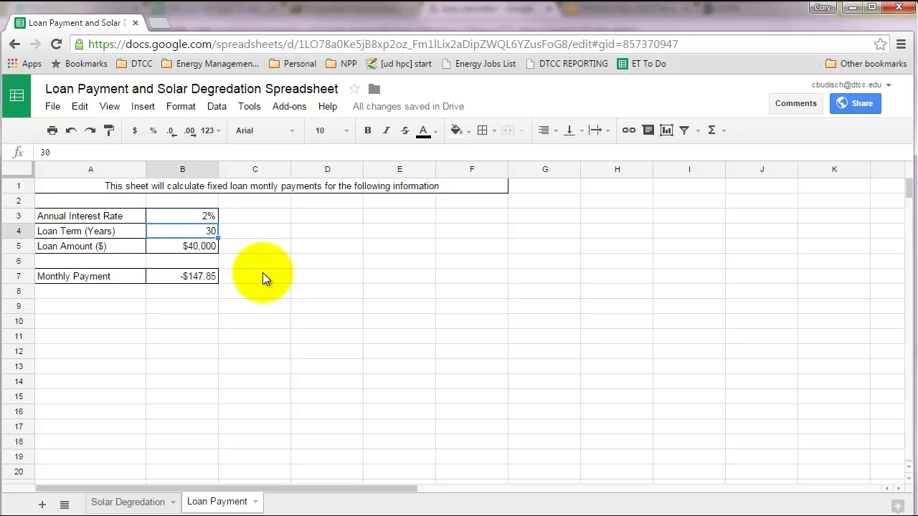
pyautogui.click(197, 215)
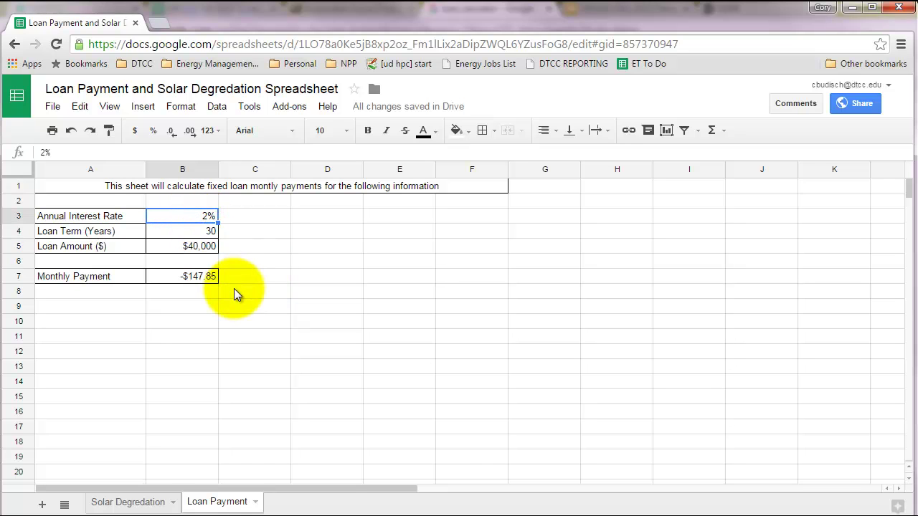